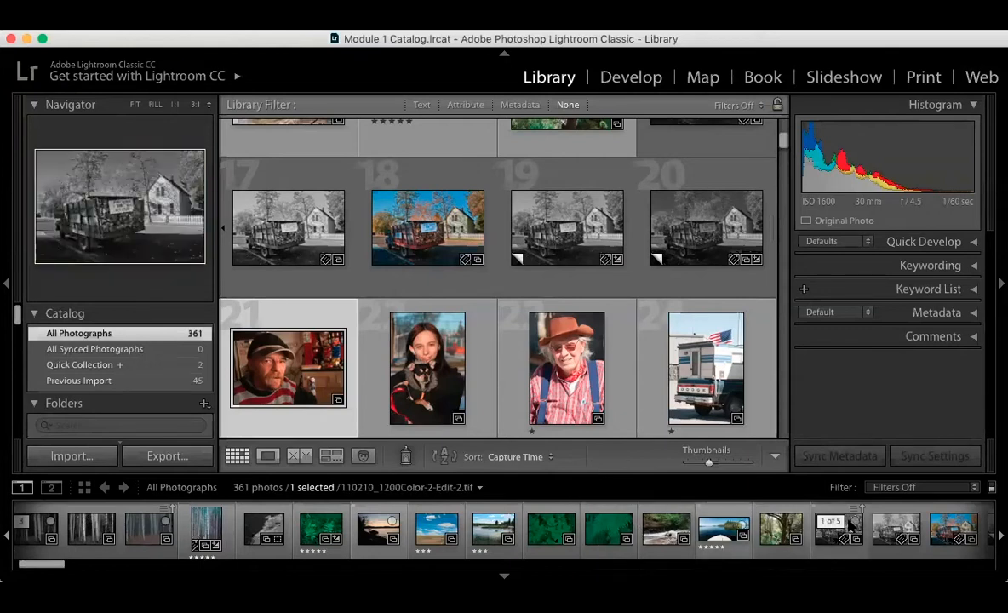
Open the color firewood truck photo in the Develop module, try a Saturation of -100, and reset Saturation to its default.
click(627, 91)
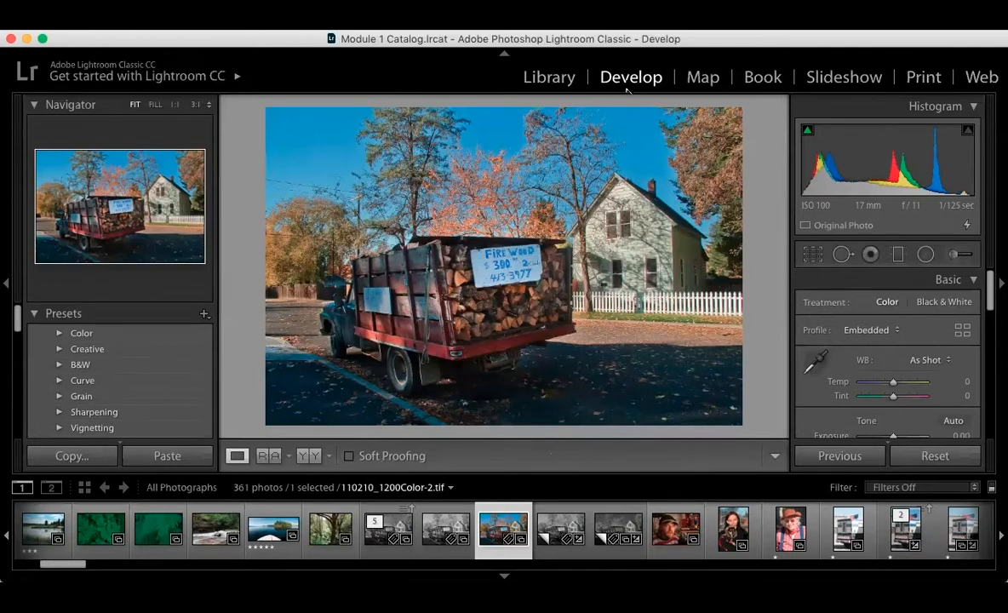
scroll(883, 336, down, 1)
scroll(883, 334, down, 5)
scroll(884, 333, down, 2)
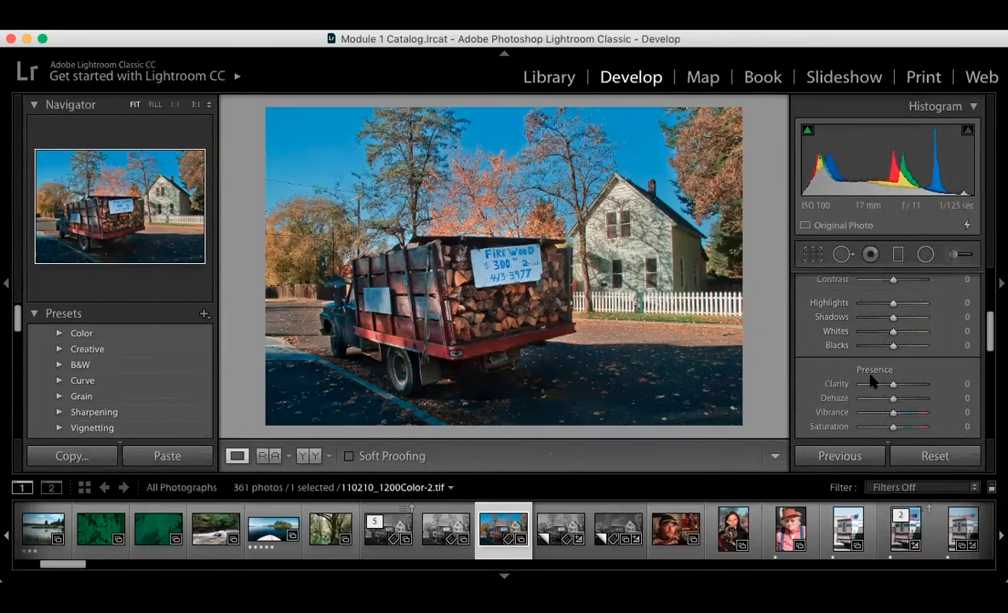
drag(892, 424, 822, 430)
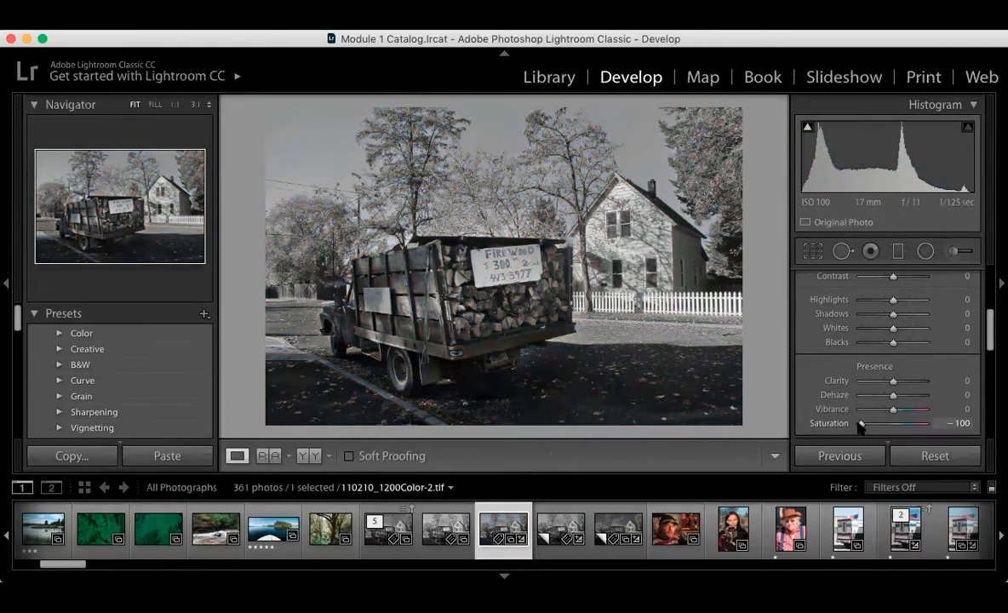
double_click(860, 425)
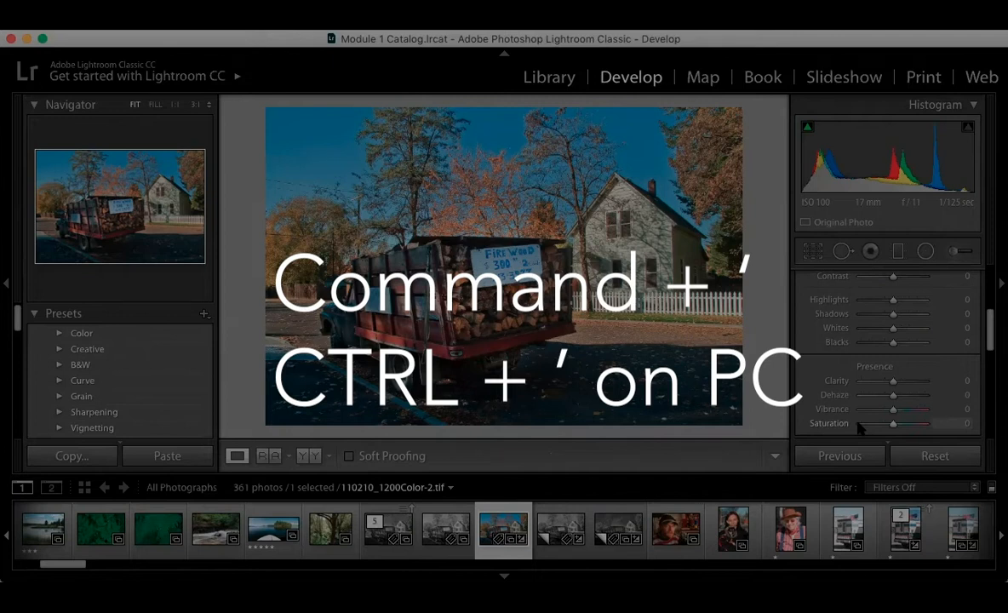
Create a virtual copy of the truck photo and set the copy's Saturation to -100.
key(super+apostrophe)
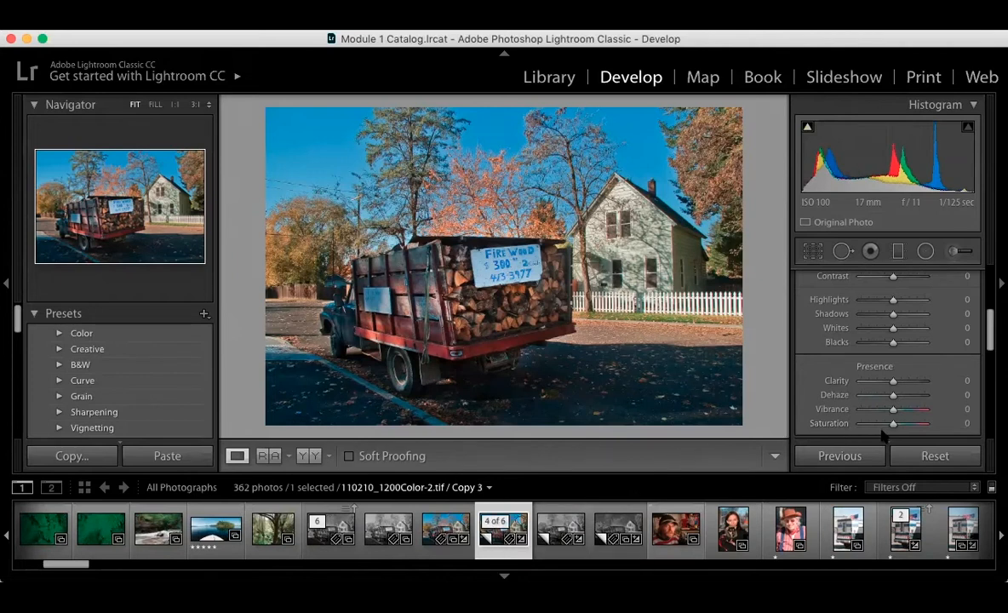
drag(888, 423, 837, 424)
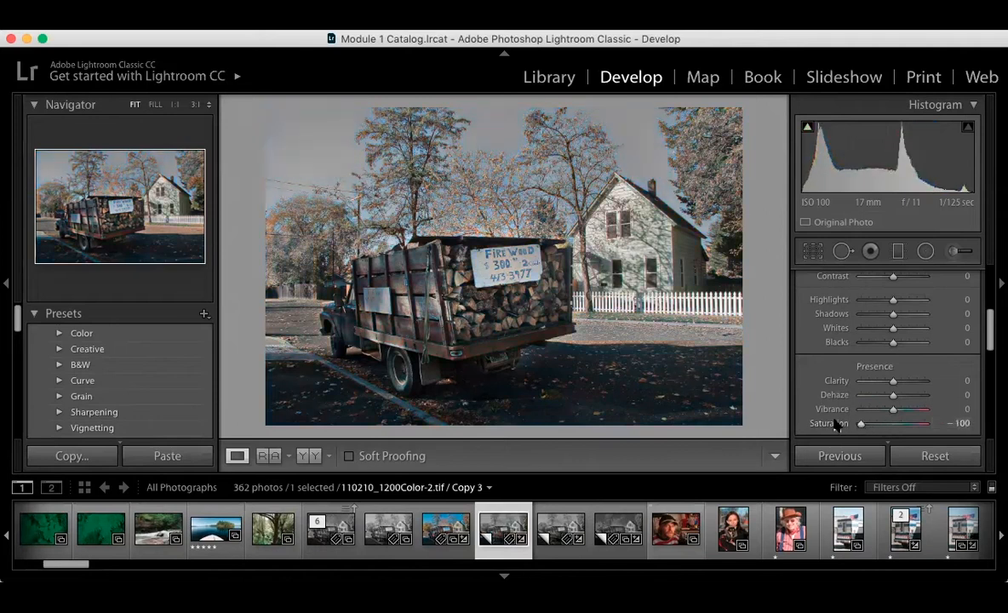
Create another virtual copy from the color original and browse the profiles available for it.
click(434, 524)
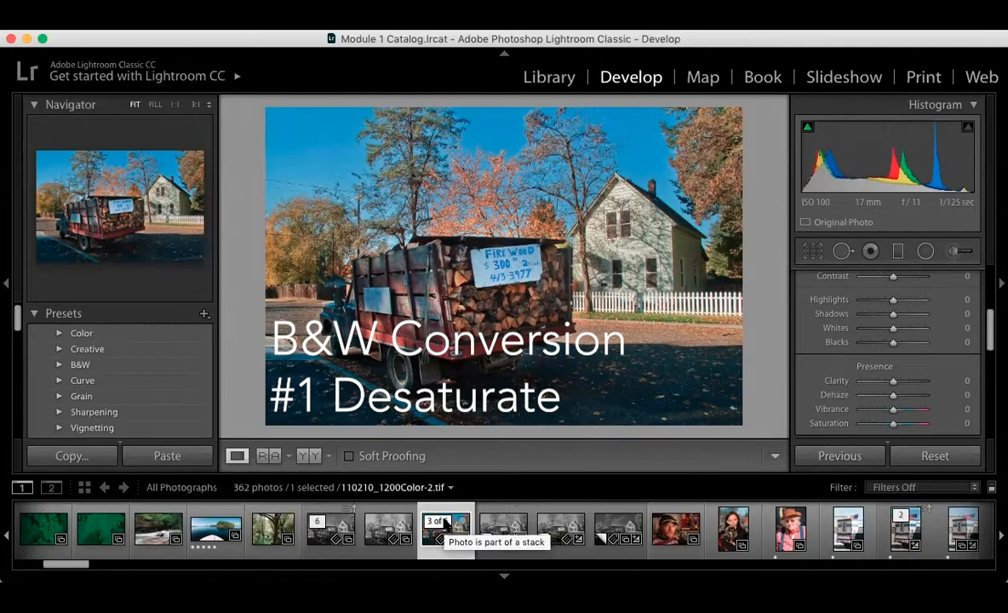
key(super+apostrophe)
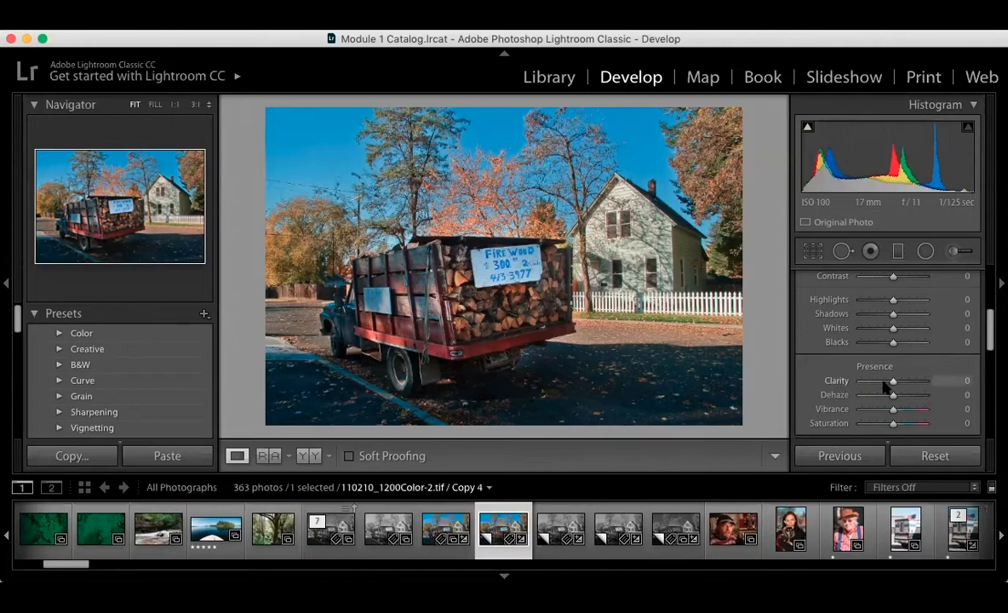
scroll(885, 386, up, 5)
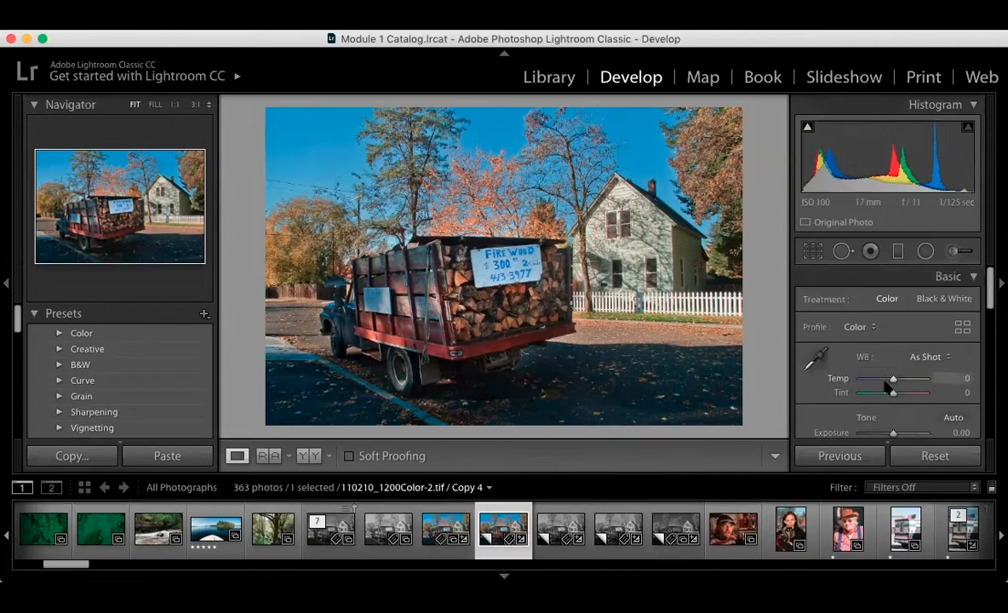
click(871, 328)
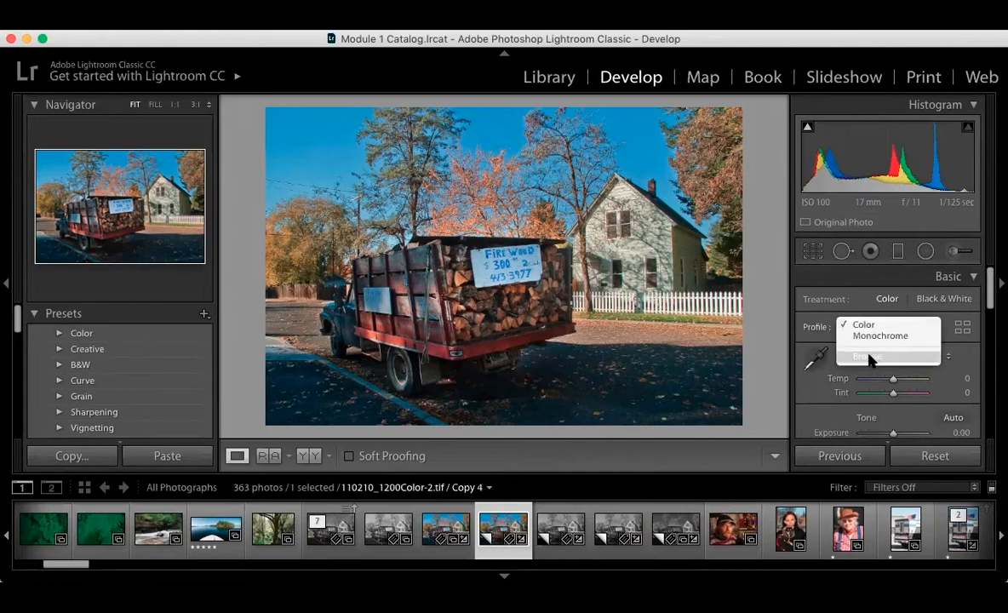
click(870, 358)
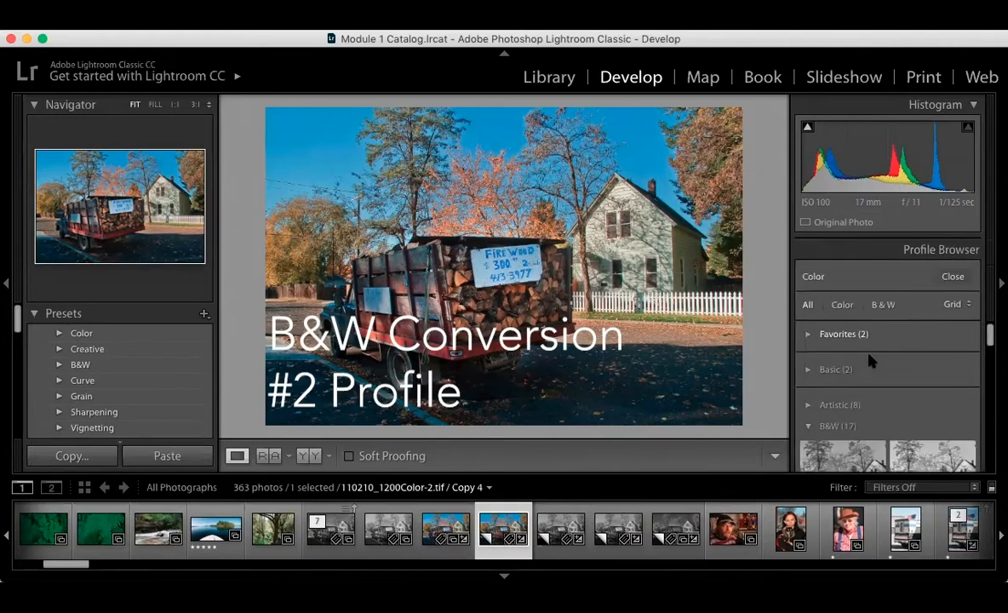
Preview the B&W profiles on the new copy, apply the B&W 05 profile, and close the profile browser.
scroll(866, 376, down, 3)
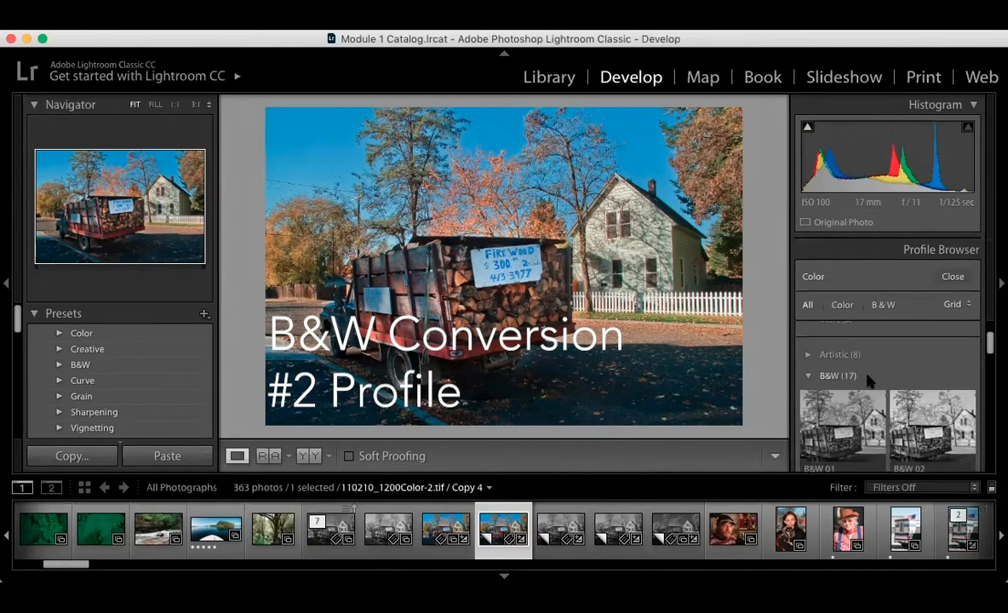
scroll(870, 380, down, 1)
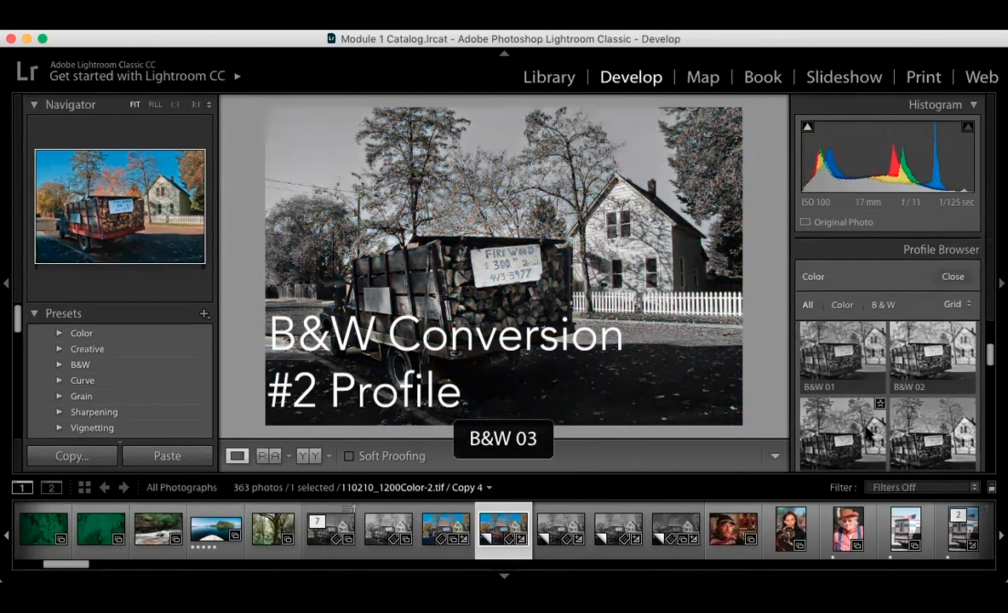
scroll(866, 430, down, 2)
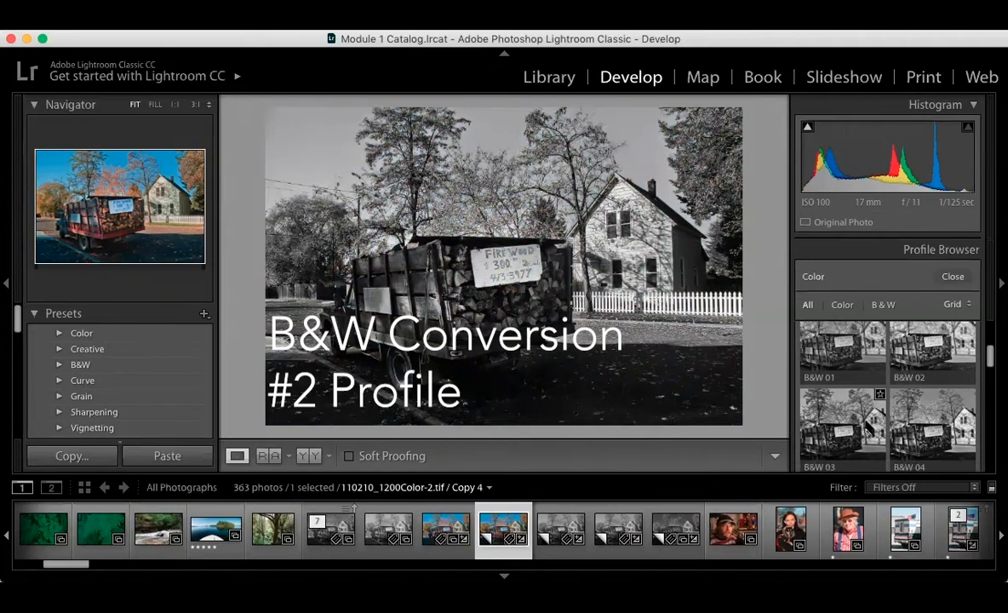
scroll(866, 423, down, 1)
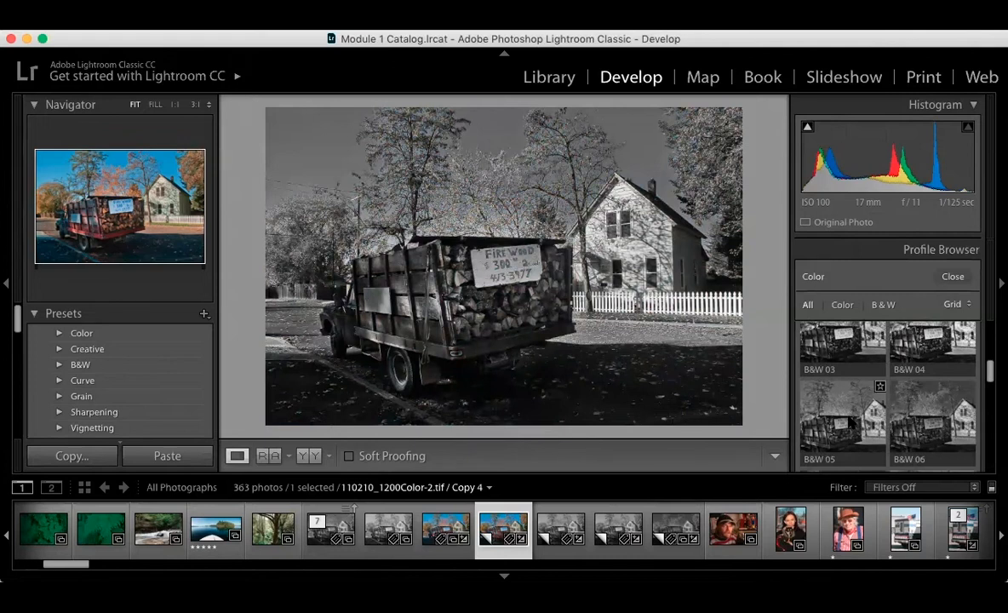
click(849, 422)
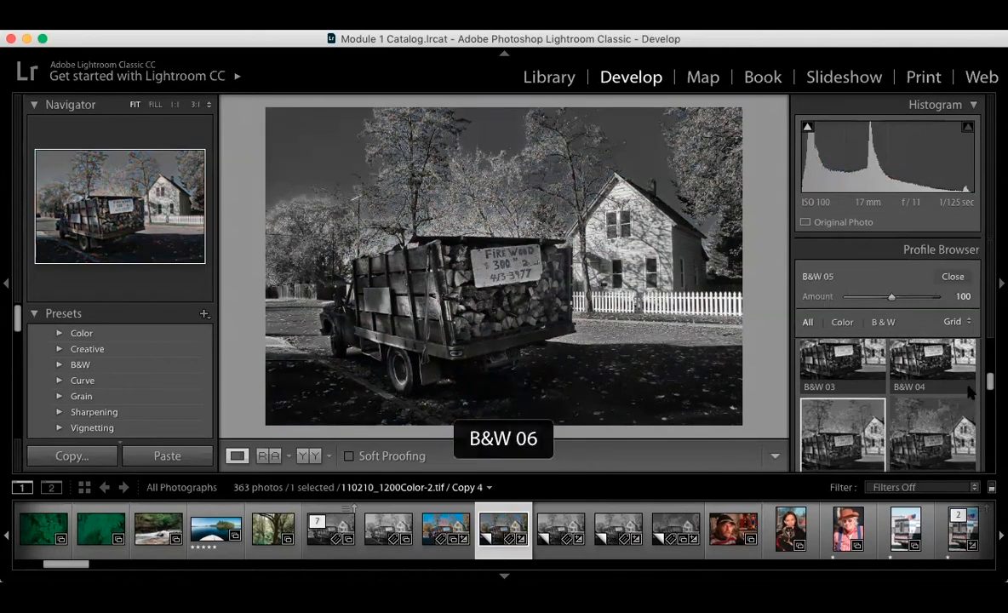
click(953, 276)
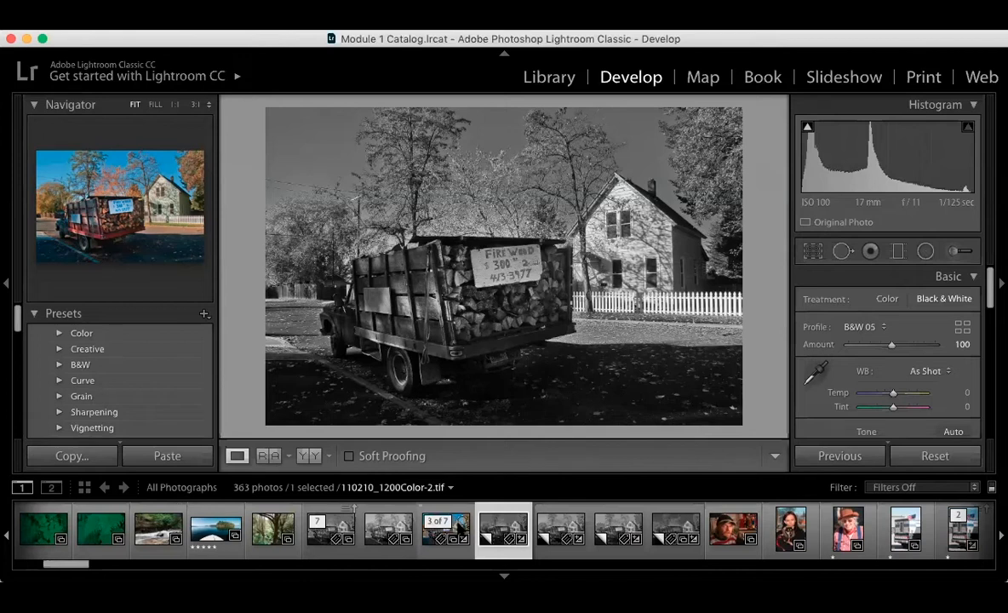
Create a further virtual copy of the color original and set its treatment to Black & White.
click(458, 529)
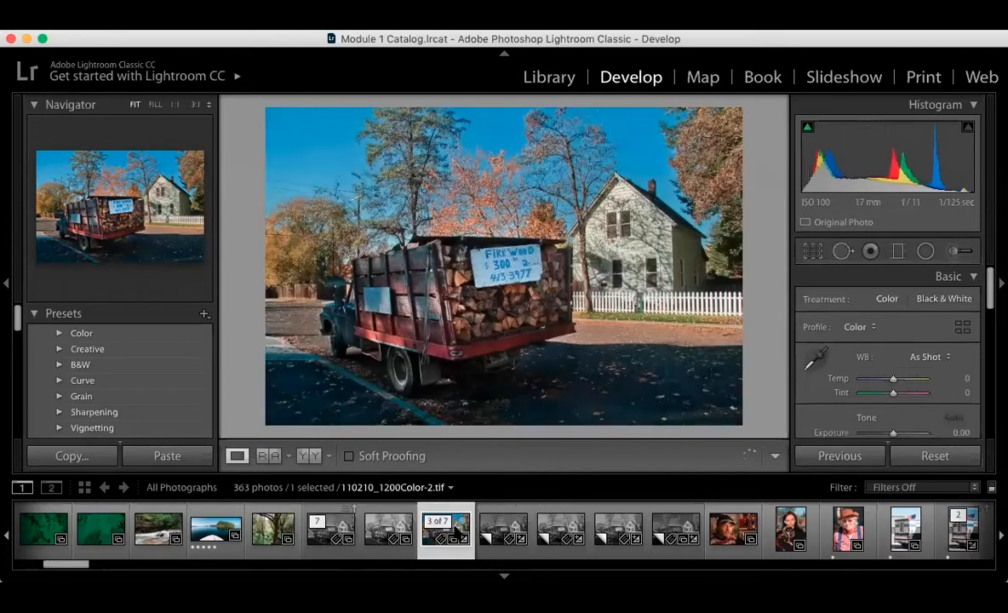
key(super+apostrophe)
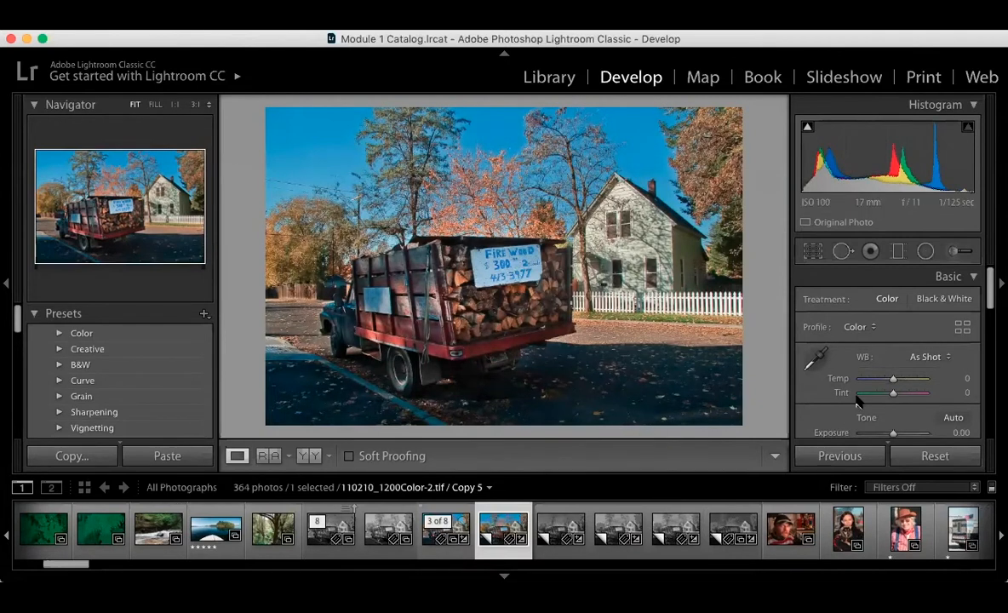
click(934, 299)
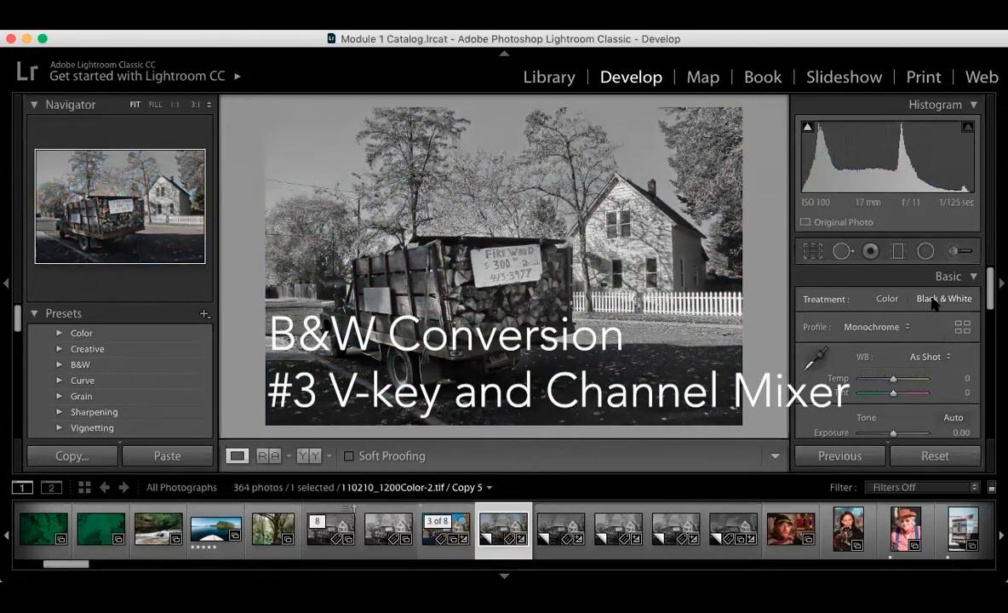
Compare the Black & White copy with the desaturated copy, and toggle its treatment between color and black and white.
click(619, 529)
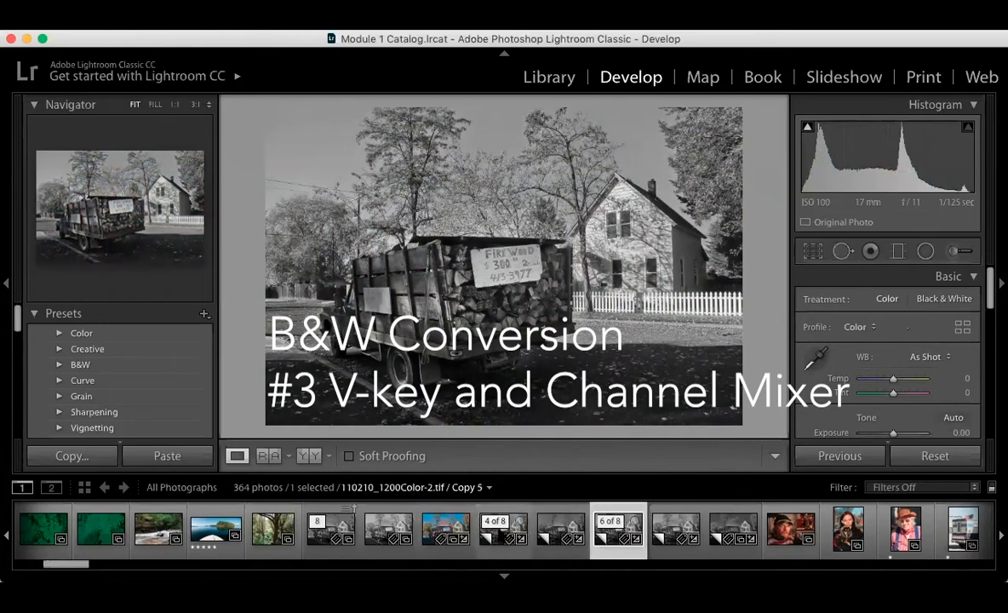
click(503, 529)
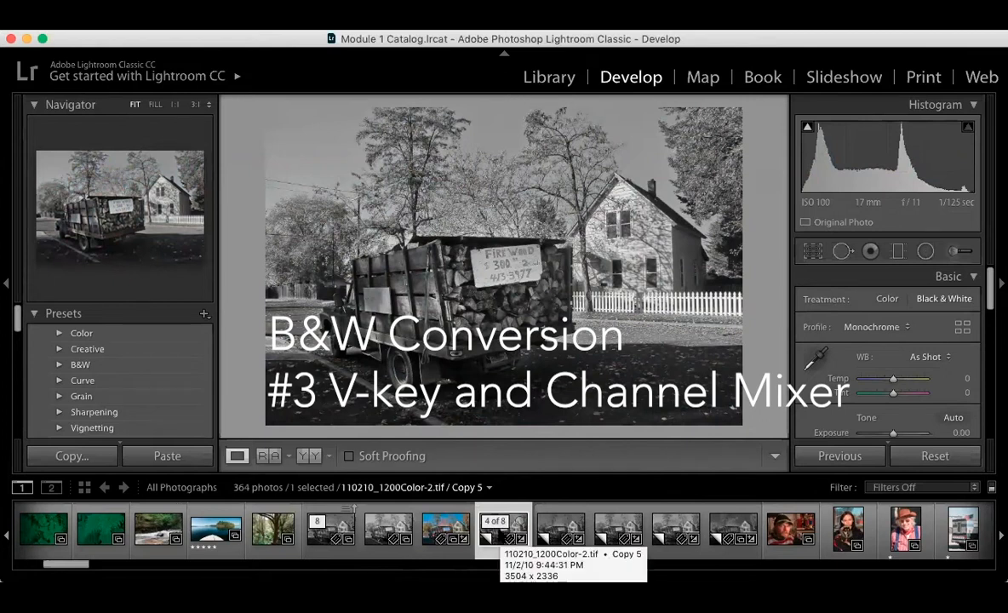
key(v)
key(v)
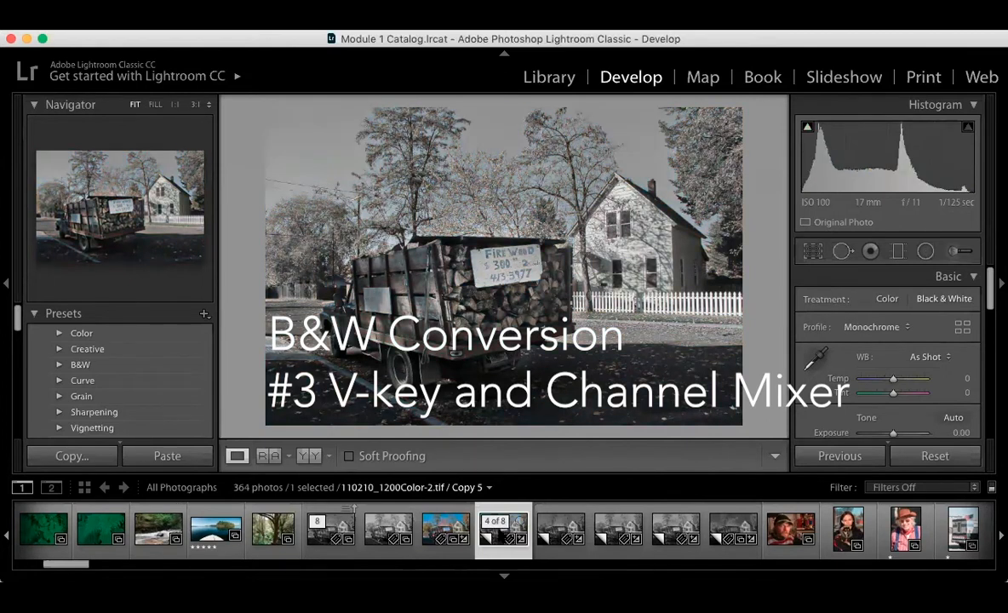
key(v)
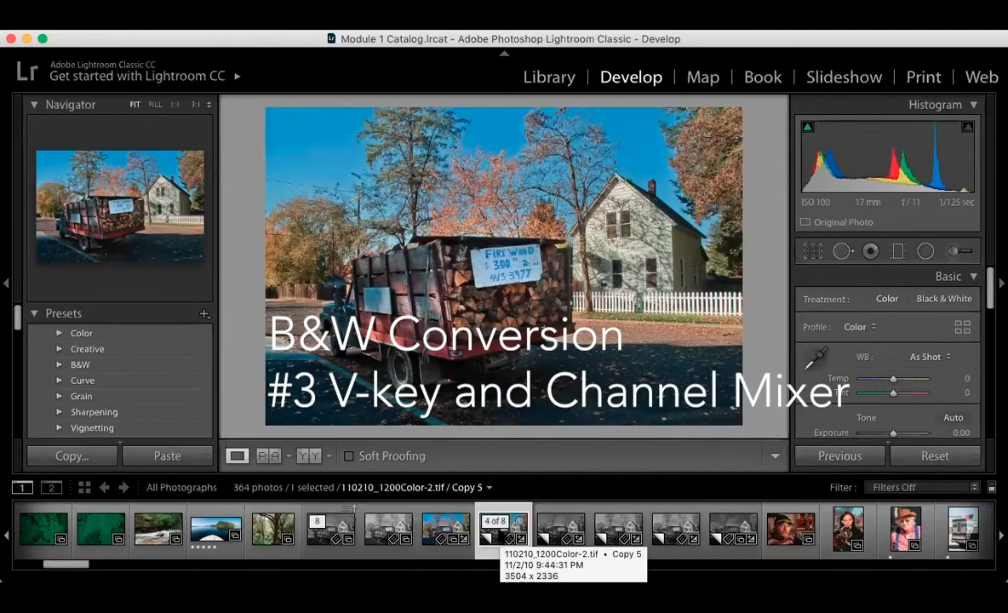
key(v)
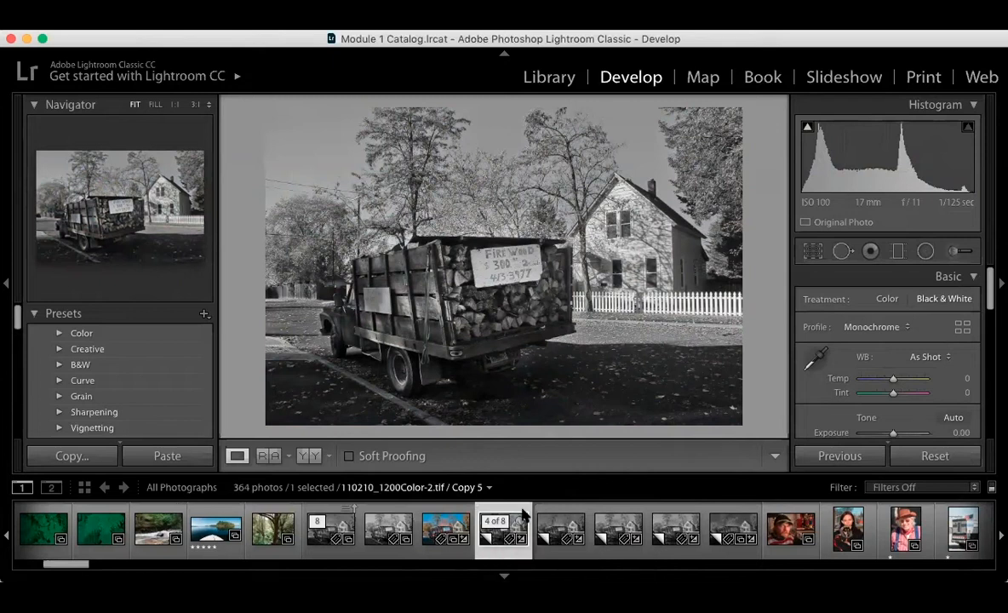
In the Black & White Mix, set Red to +100, Yellow to +83, Green to -100, Aqua to -42, Blue to -34 and Magenta to -34.
scroll(951, 352, down, 5)
scroll(981, 395, down, 6)
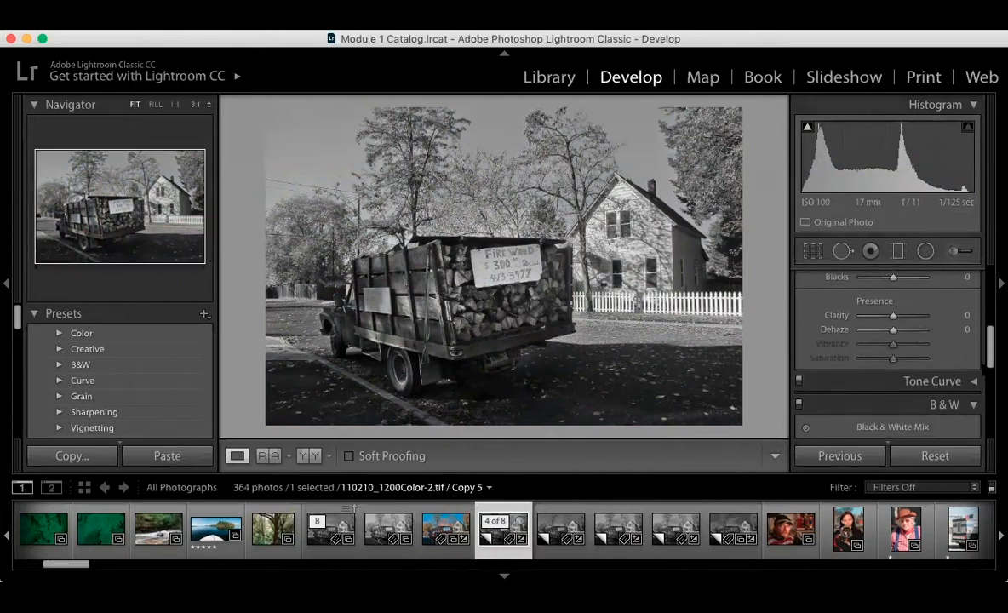
scroll(980, 393, down, 2)
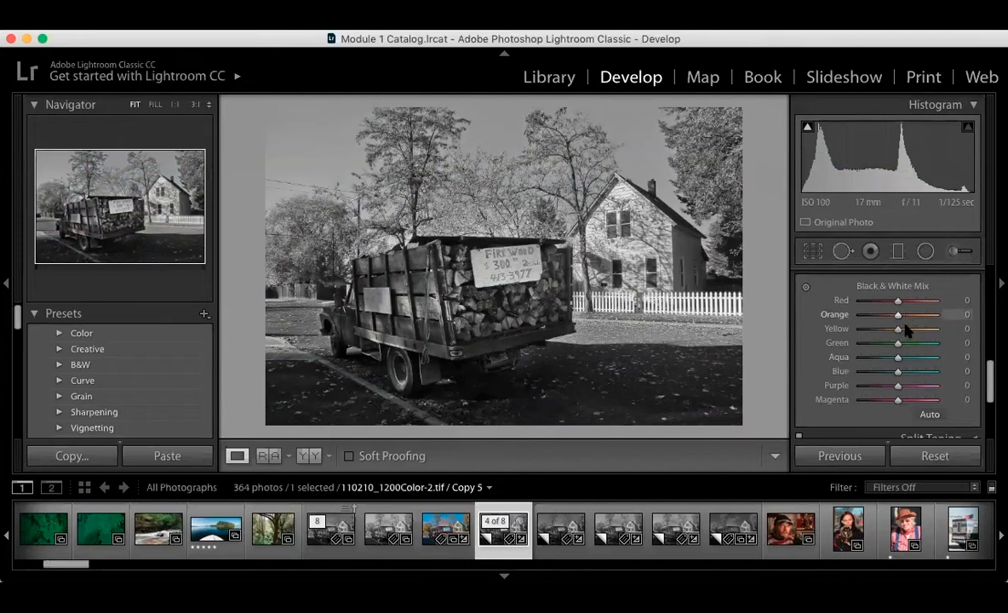
mouse_move(897, 371)
mouse_down()
mouse_move(887, 371)
mouse_move(893, 356)
mouse_move(882, 360)
mouse_up()
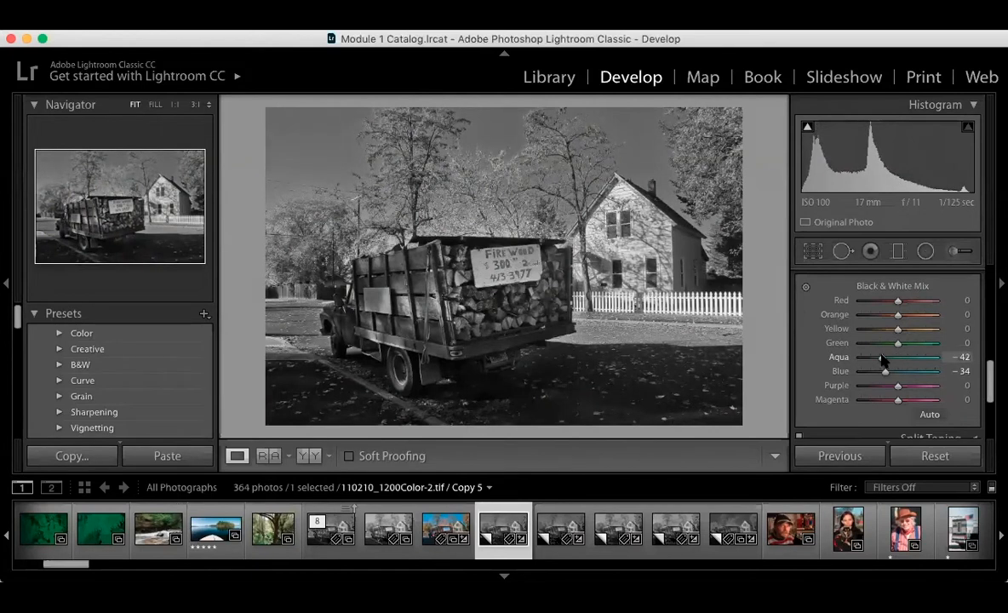
drag(897, 329, 841, 342)
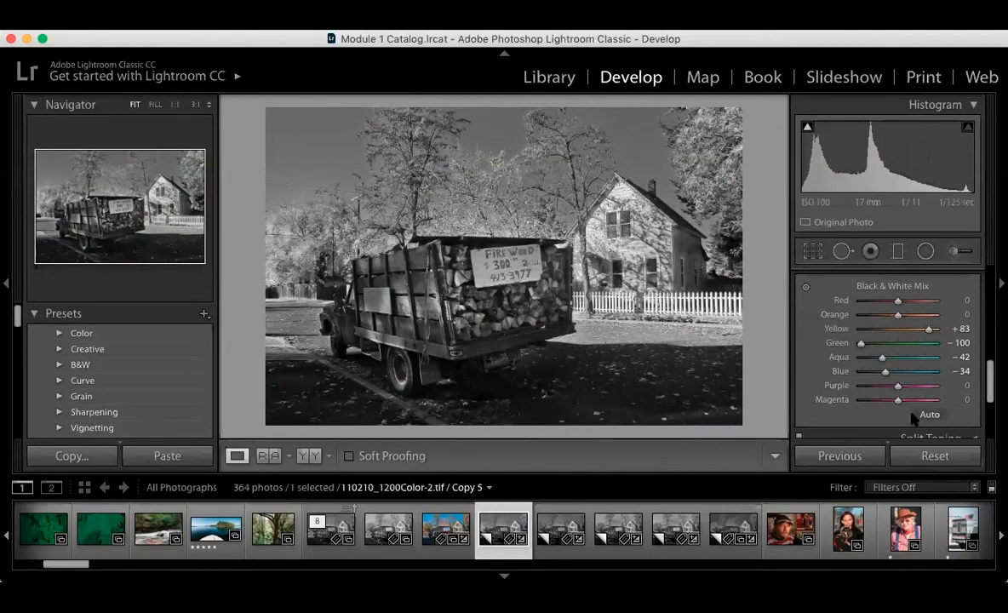
mouse_move(894, 398)
mouse_down()
mouse_move(839, 397)
mouse_move(911, 400)
mouse_move(836, 396)
mouse_move(885, 409)
mouse_up()
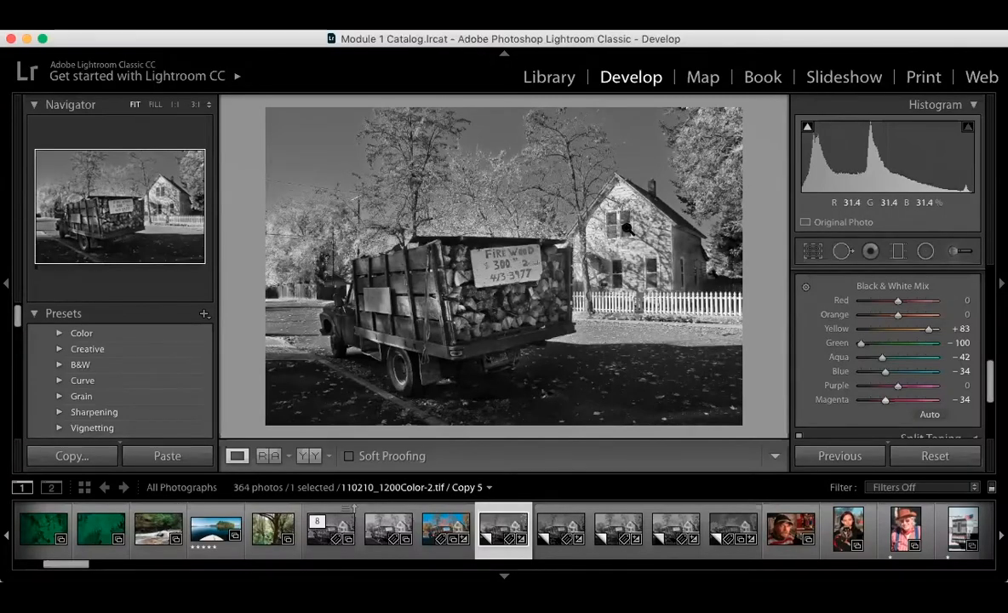
drag(897, 303, 959, 308)
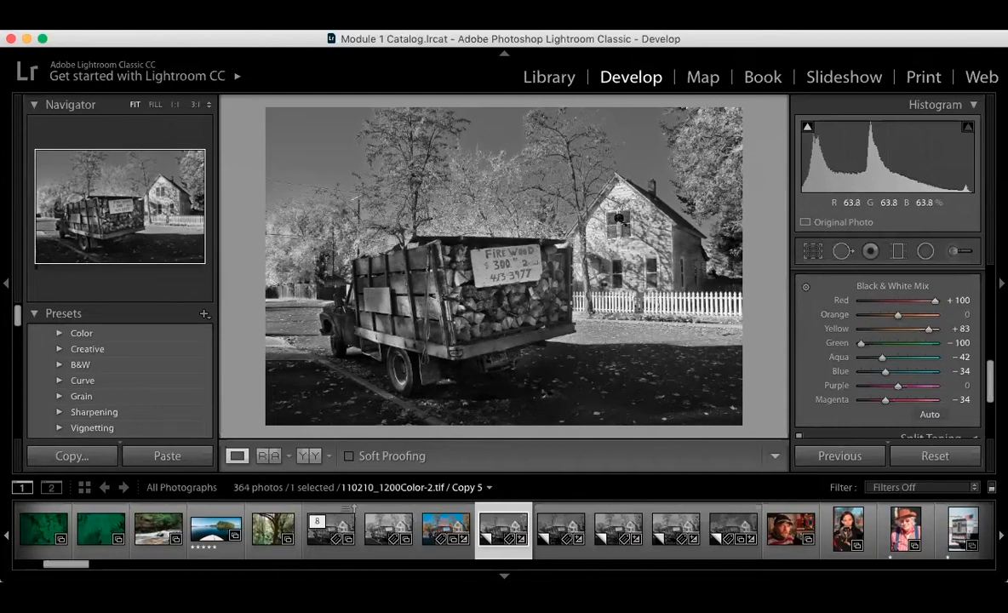
Check the tree branches against the sky at 1:1 while trying Blue at -93, and settle the Blue mix at -45.
click(578, 167)
drag(579, 167, 581, 202)
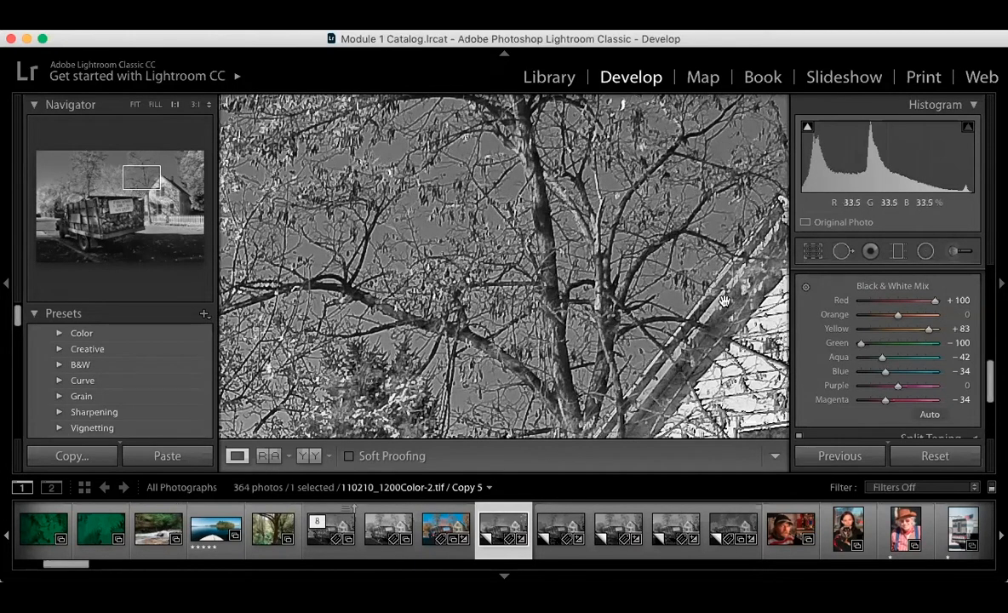
mouse_move(883, 371)
mouse_down()
mouse_move(894, 372)
mouse_move(864, 374)
mouse_up()
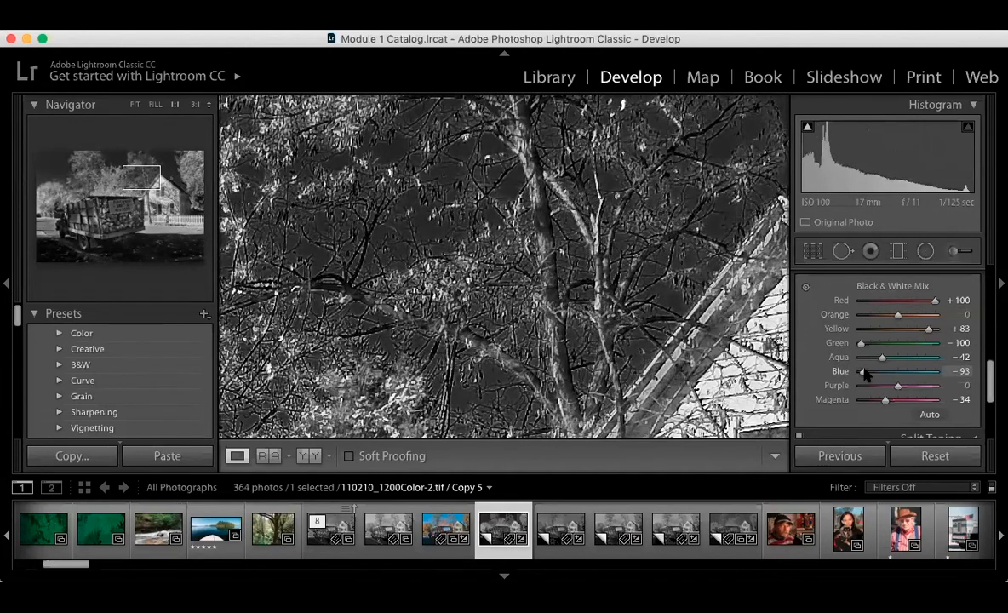
drag(864, 374, 881, 376)
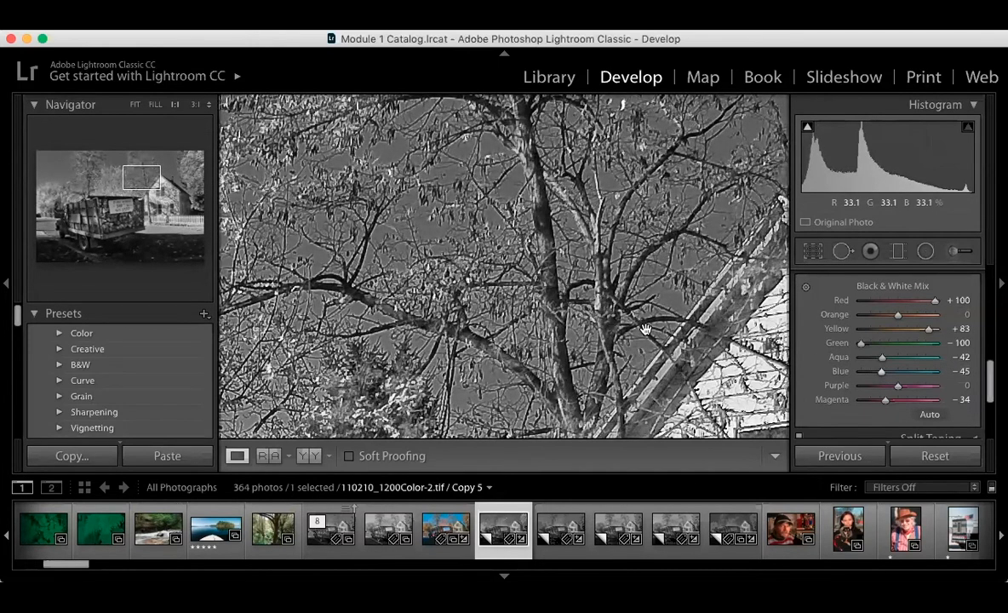
click(645, 330)
click(645, 329)
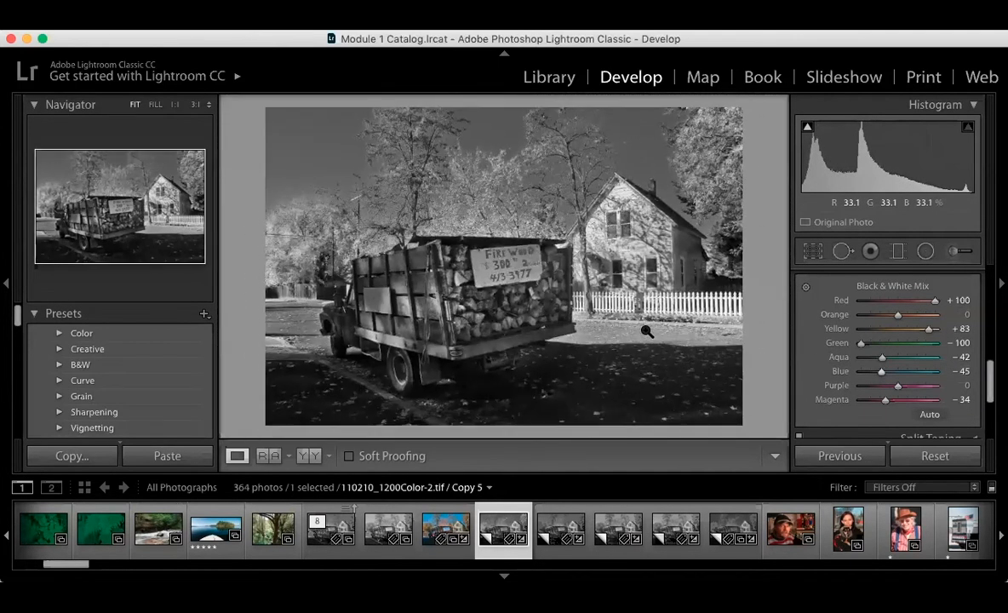
In the Black & White Mix, set Aqua to -100.
drag(882, 358, 858, 360)
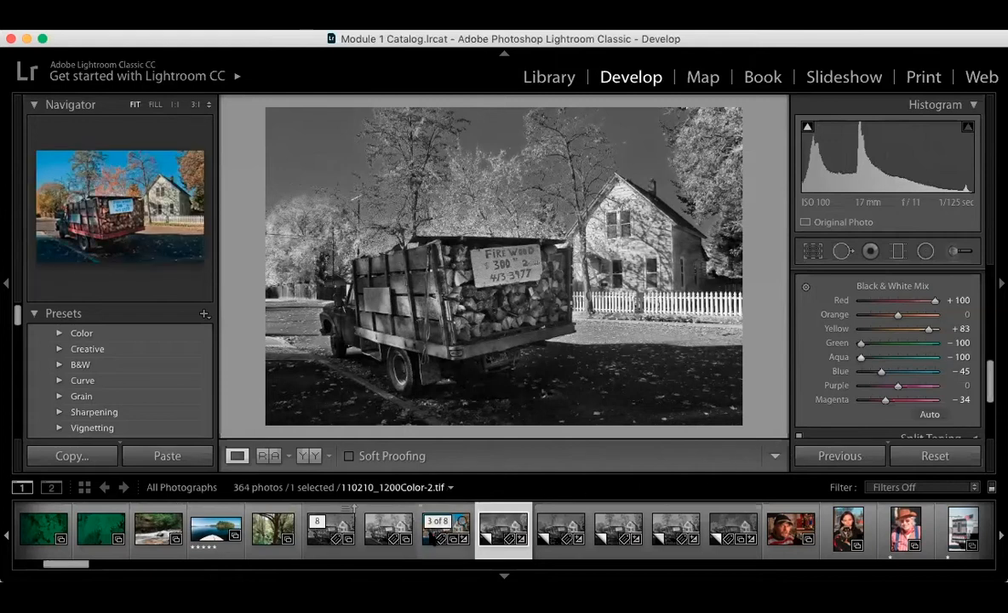
Open the color original 110210_1200Color-2.tif in Photoshop using the Edit a Copy option.
click(436, 531)
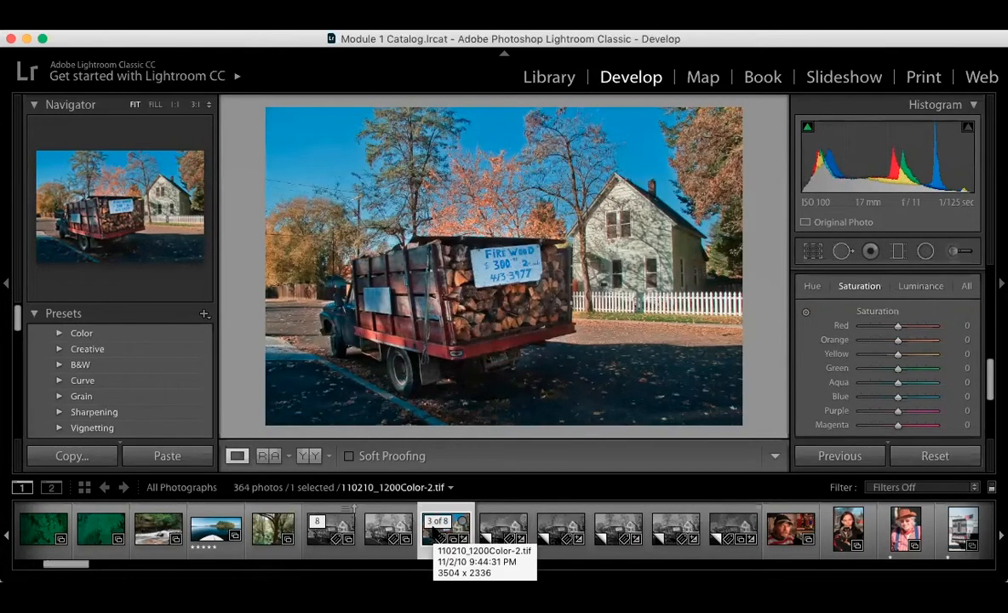
key(super+e)
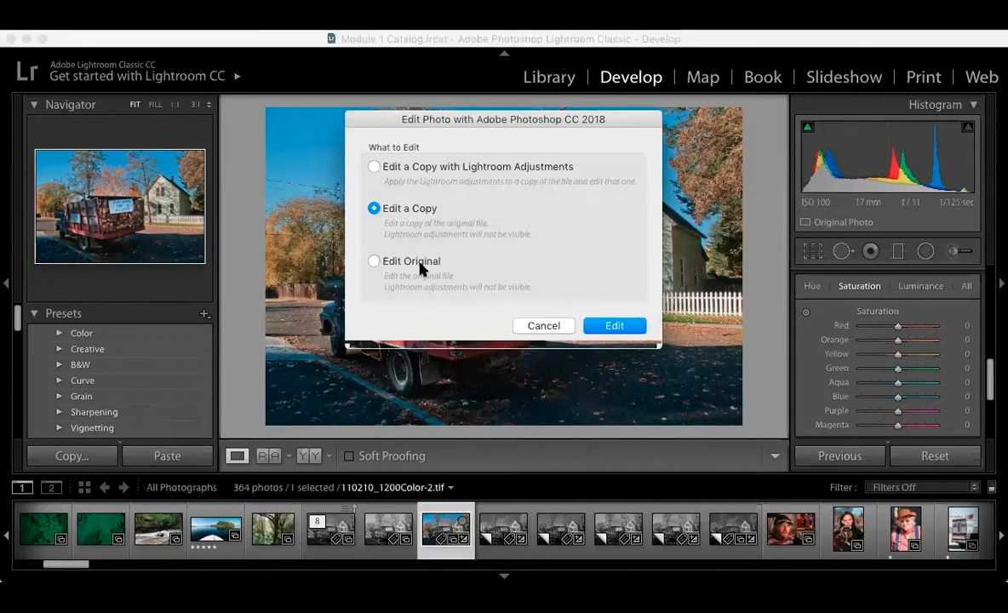
click(614, 326)
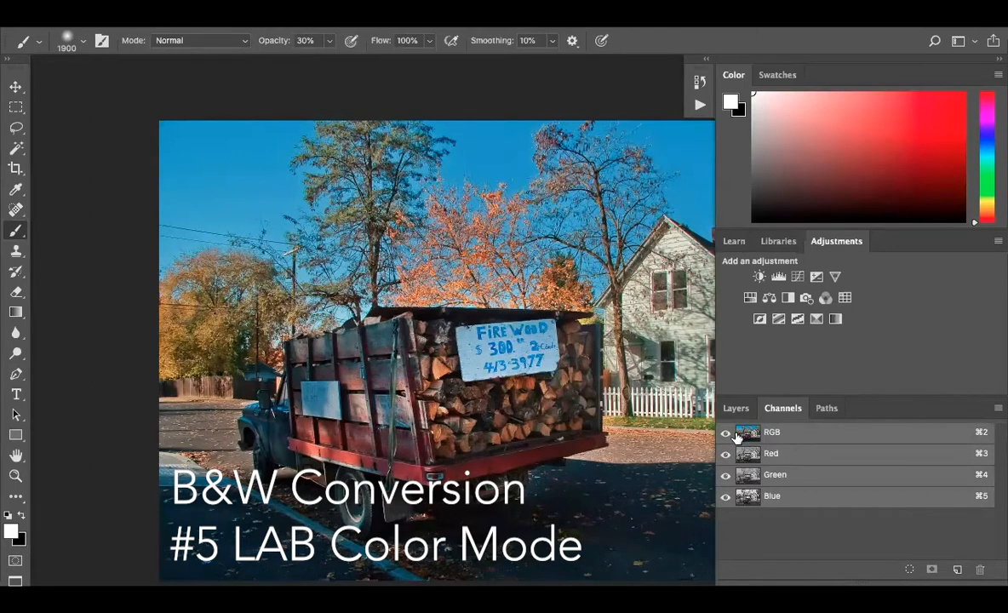
View the Red, Green and Blue channels one at a time to compare their grayscale renderings of the truck photo.
click(781, 455)
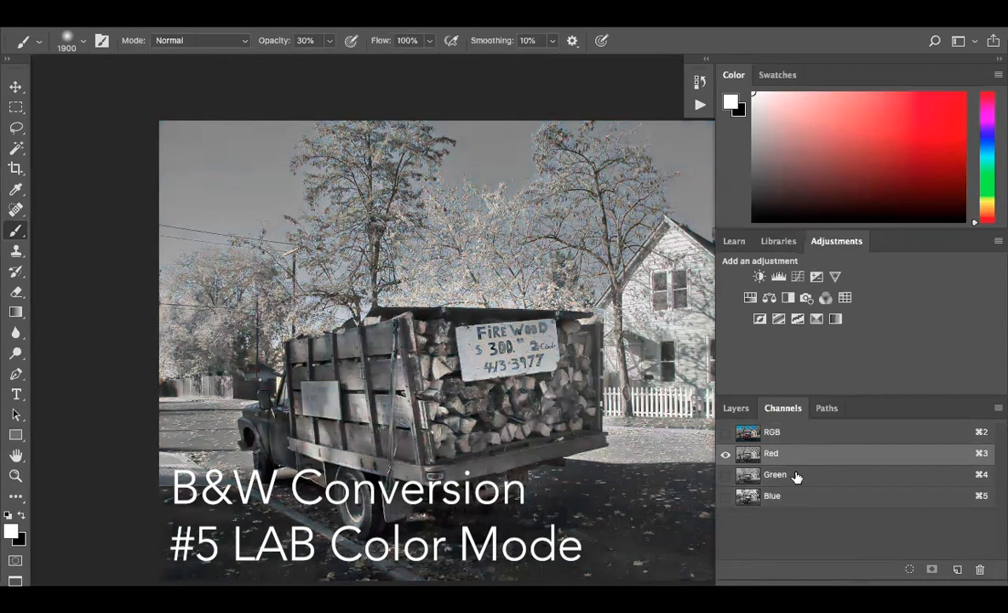
click(798, 476)
click(800, 498)
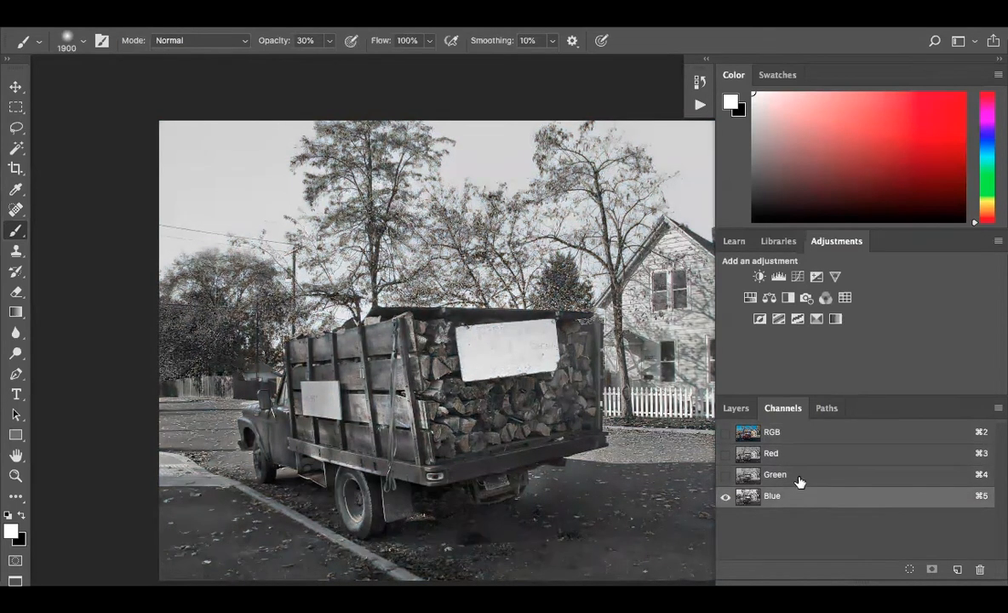
click(799, 480)
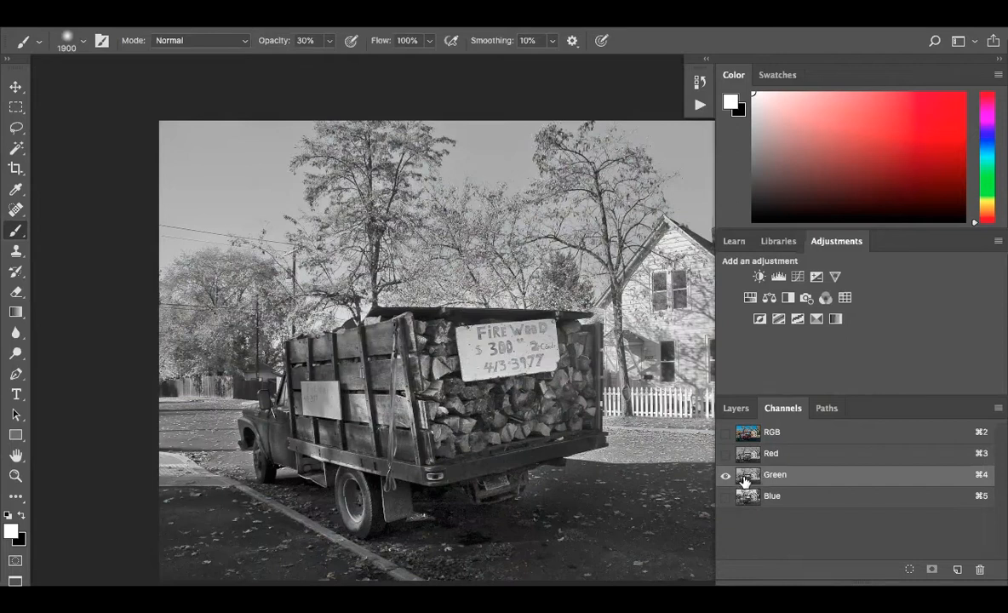
key(super+3)
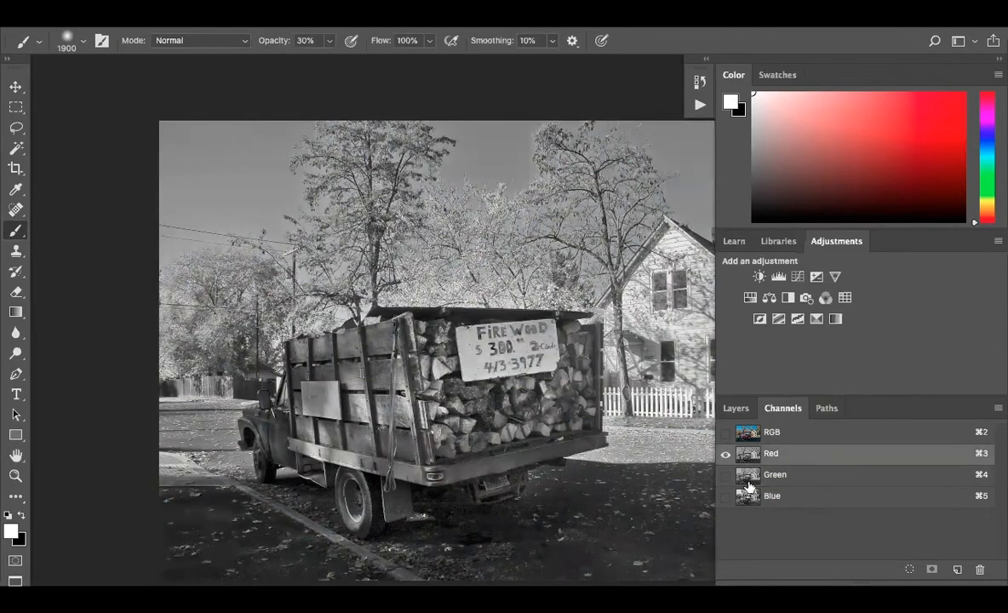
key(super+5)
click(753, 457)
click(763, 500)
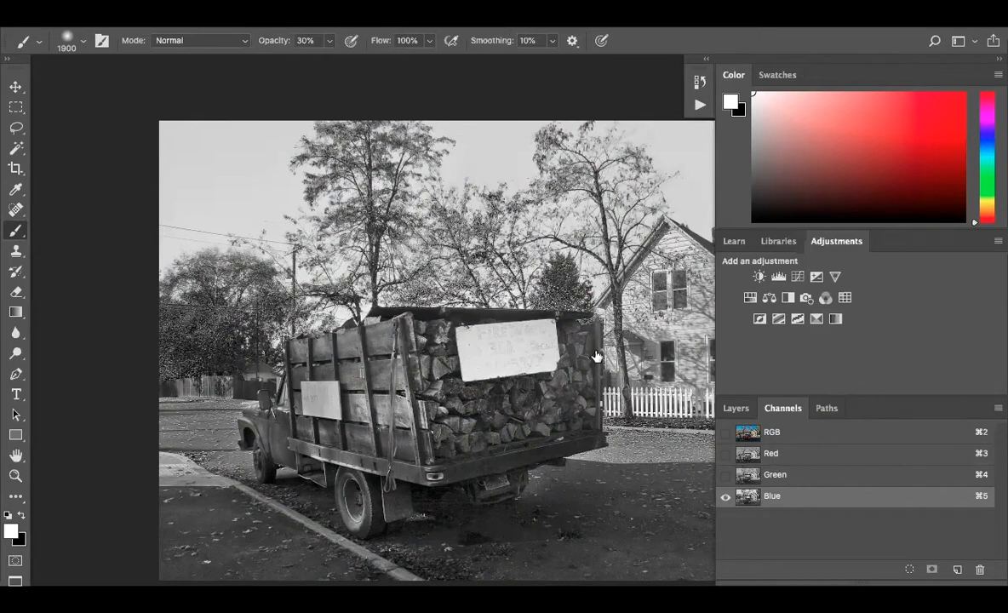
click(787, 453)
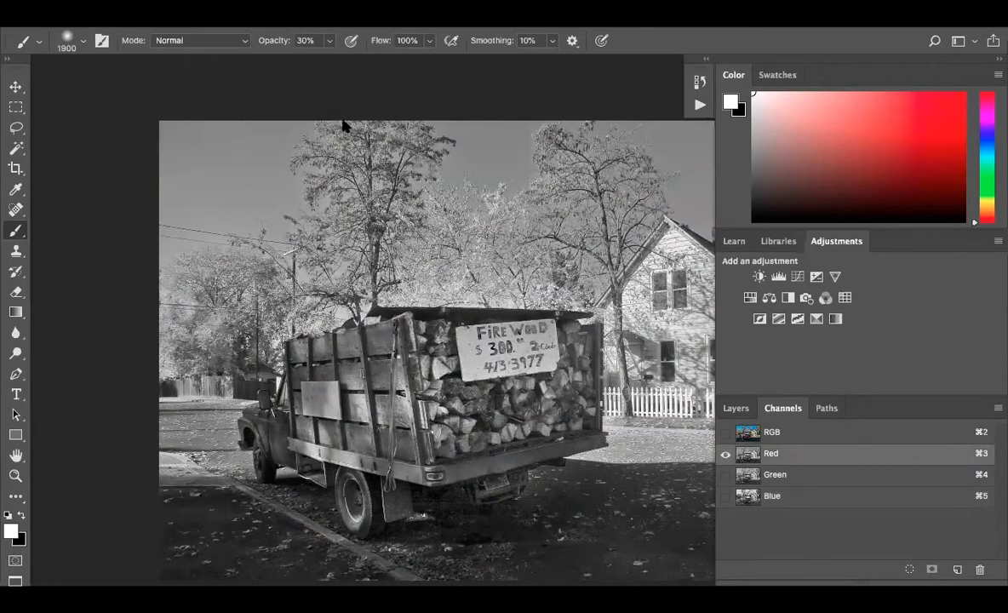
Convert the image from RGB to Lab Color mode, flattening its layers.
click(200, 24)
mouse_move(219, 34)
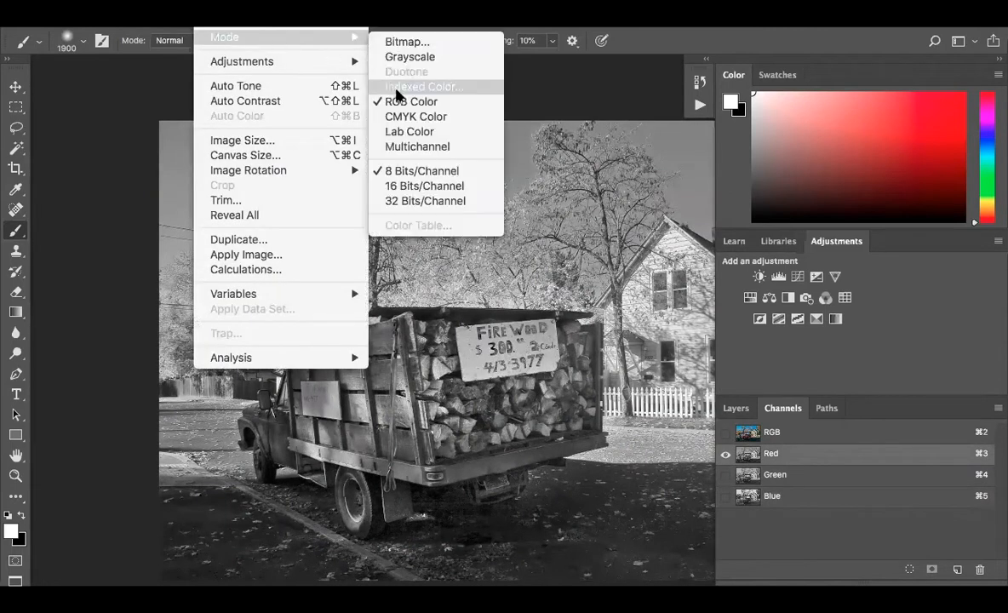
click(410, 134)
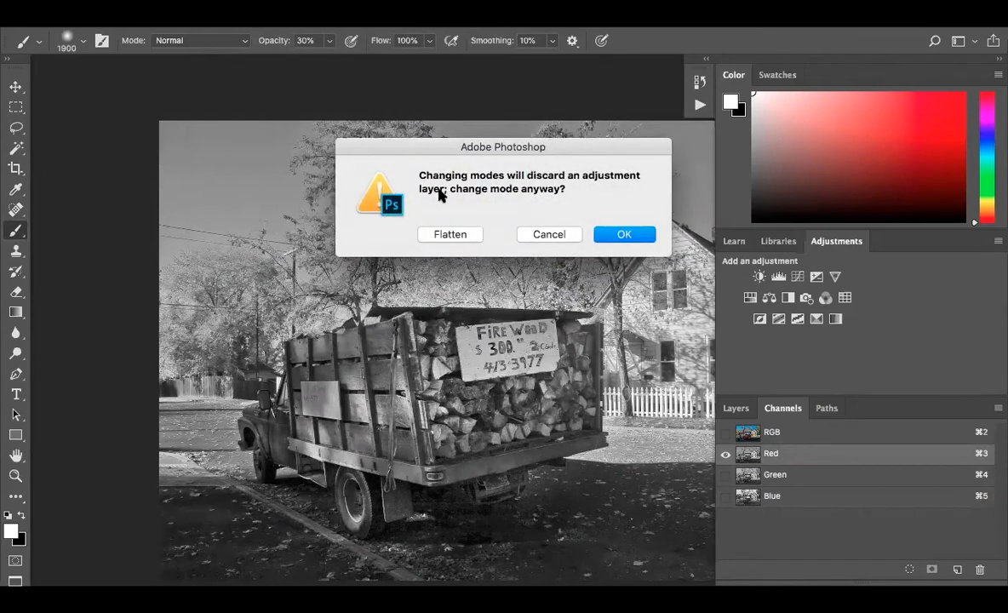
click(448, 236)
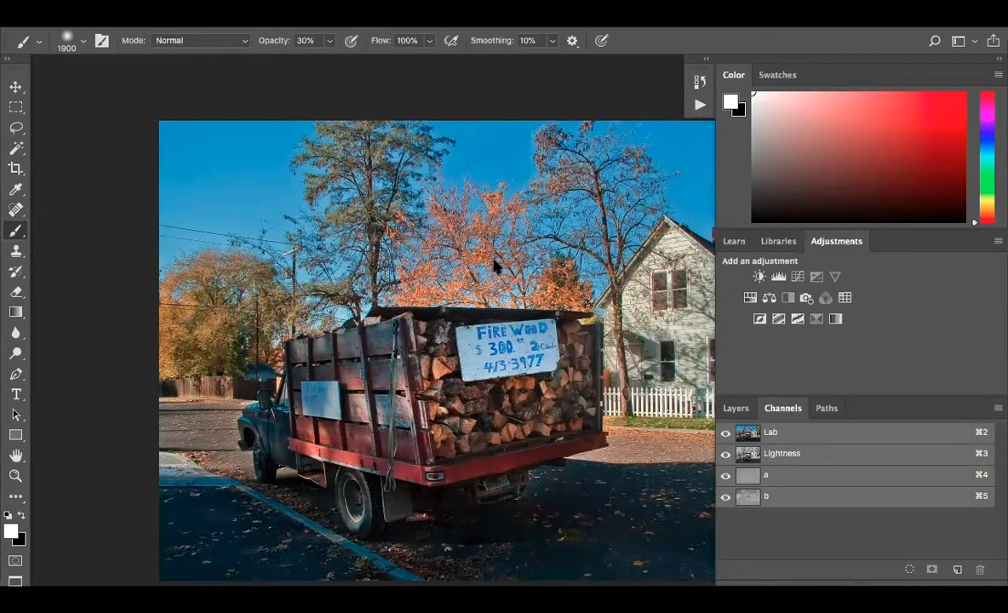
Examine the Lightness channel on its own and the a and b channels without it, and show all Lab channels again.
click(725, 475)
click(725, 496)
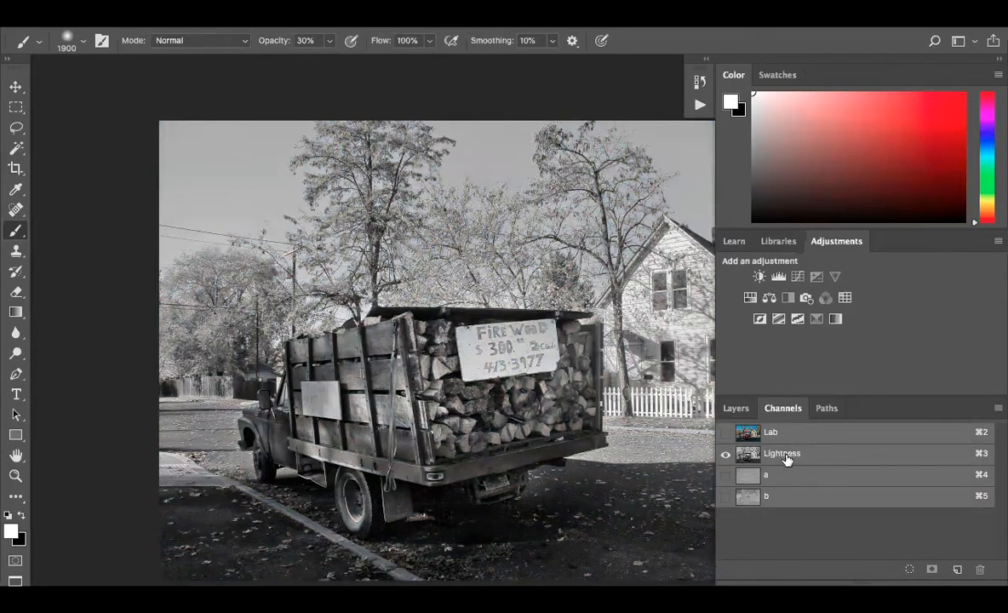
click(725, 475)
click(725, 432)
click(725, 454)
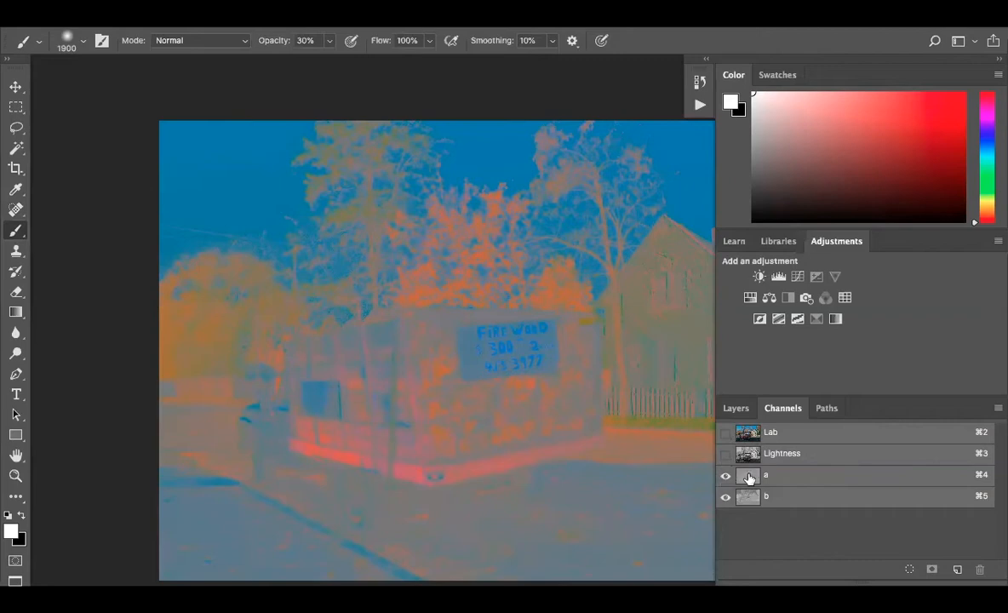
click(725, 453)
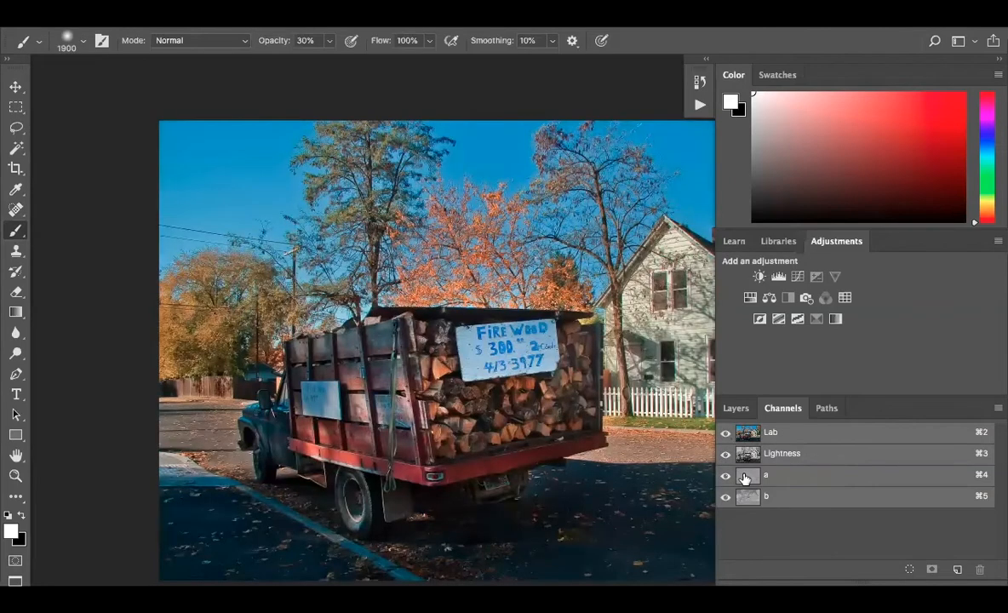
Delete the a and b color channels and save the remaining Lightness image as 110210_1200Color-2-Edit-3.psd in Photoshop format.
drag(829, 491, 978, 568)
drag(784, 478, 980, 570)
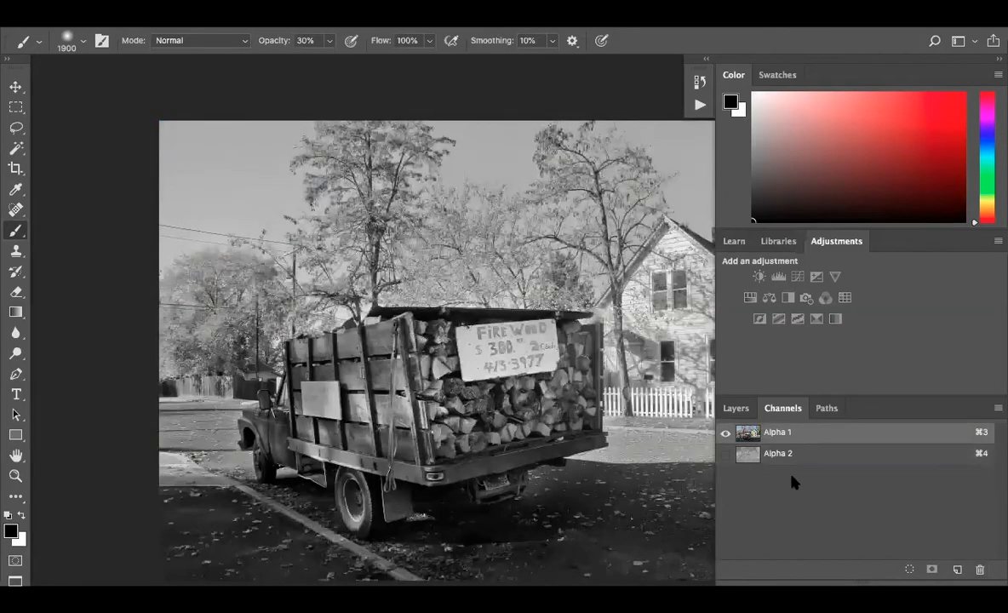
drag(781, 453, 980, 568)
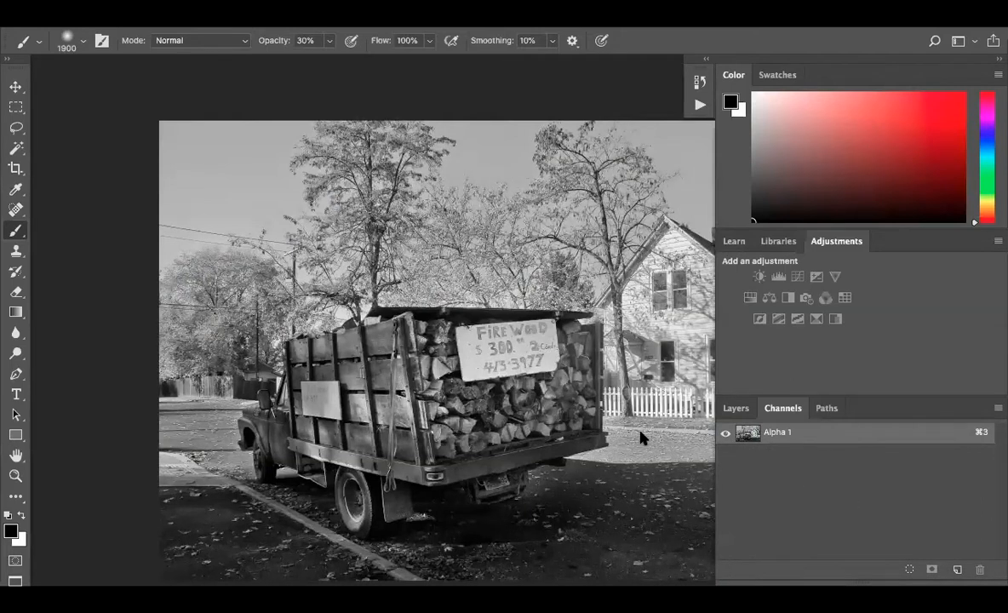
key(super+shift+s)
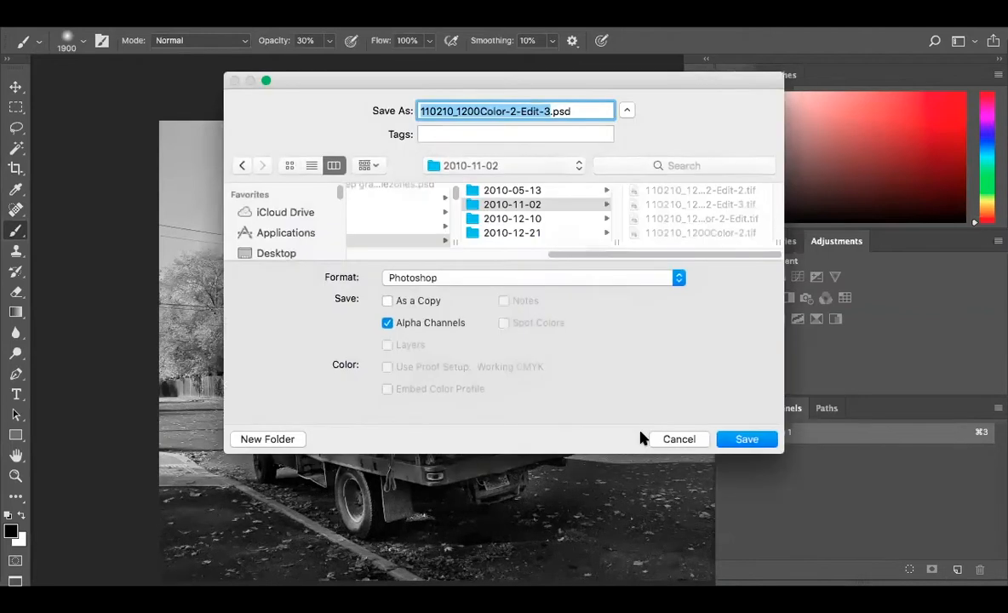
click(740, 439)
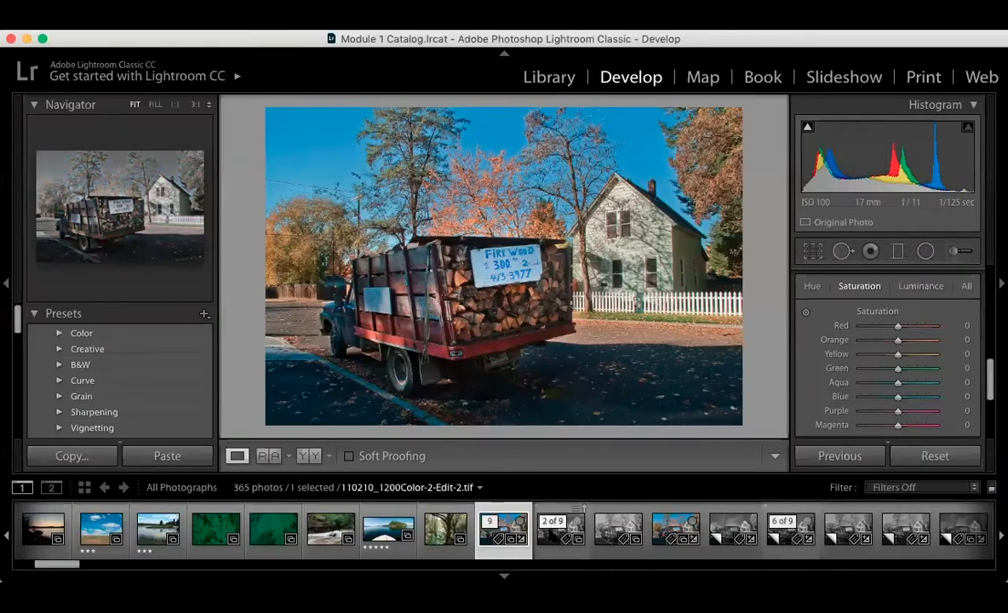
Back in Lightroom, compare the edited black and white versions of the truck photo with each other and the color original.
click(555, 535)
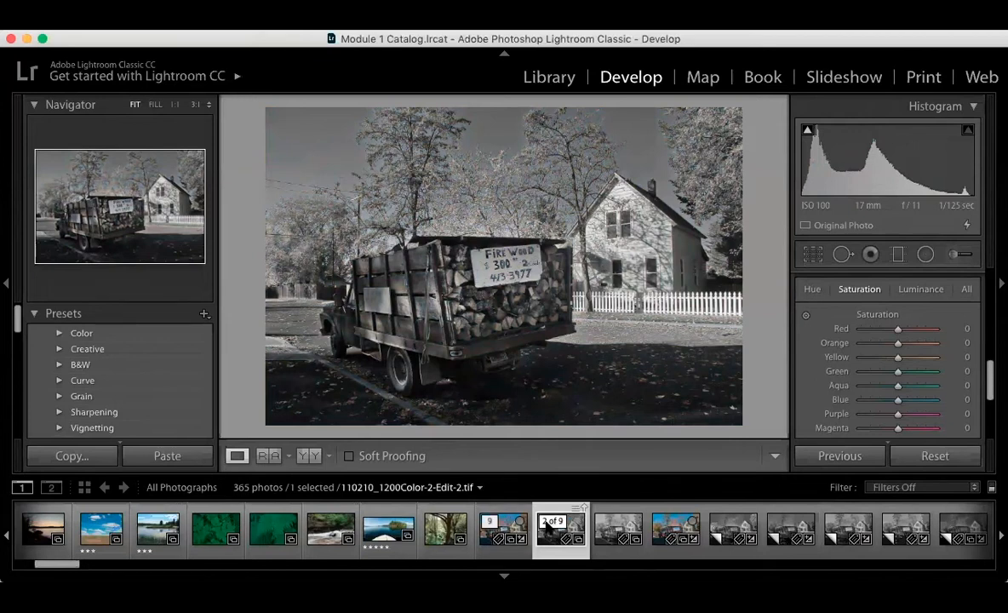
key(Right)
key(Right)
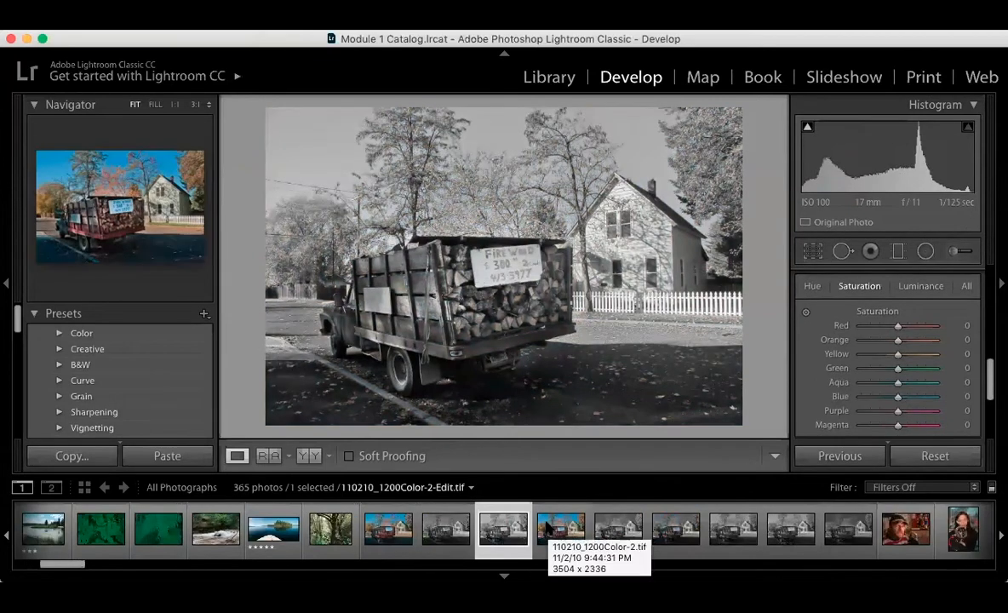
key(Left)
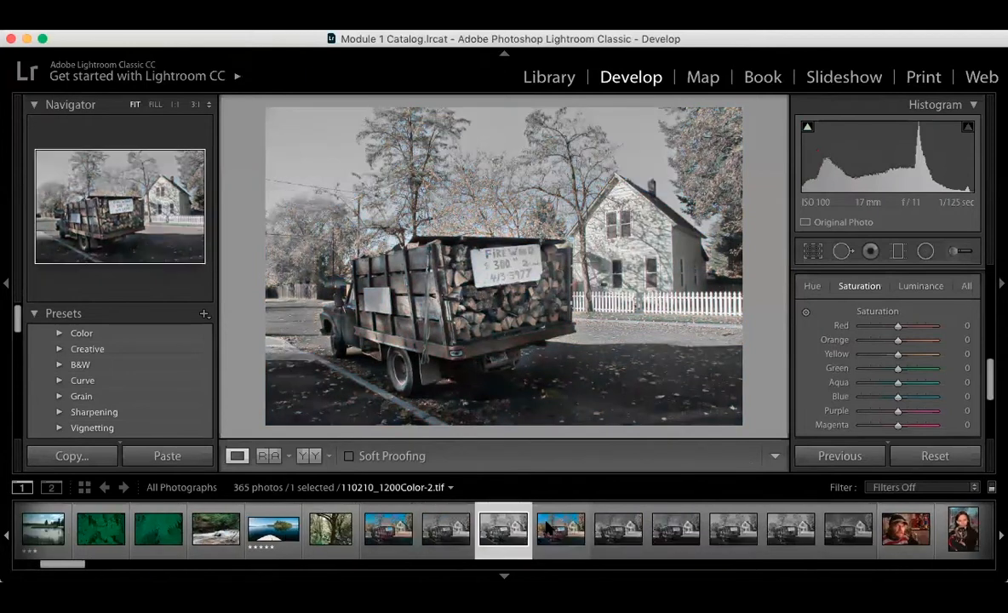
key(Right)
key(Left)
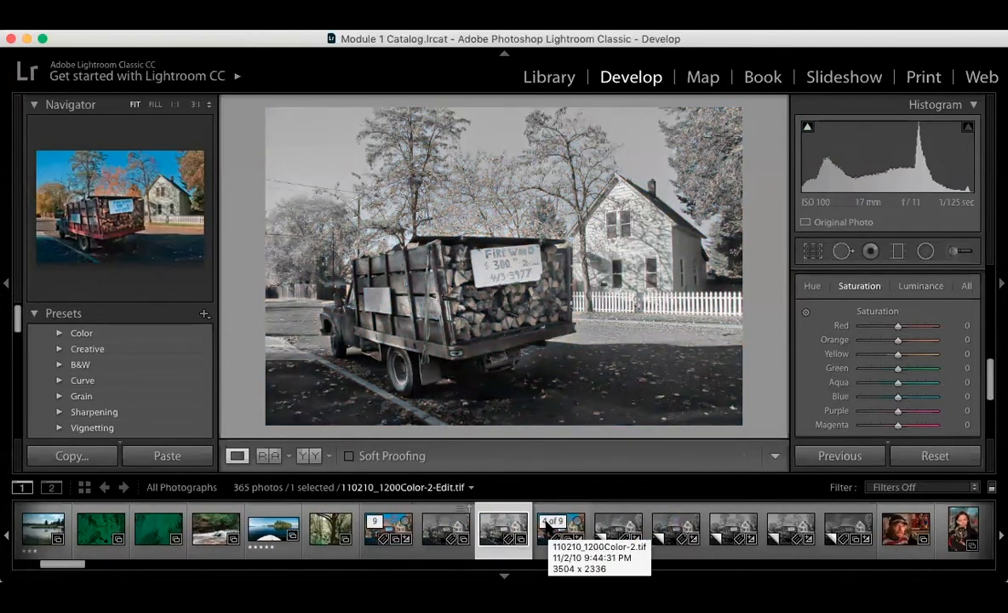
Select the color original again and open another unadjusted copy of it in Photoshop.
key(Right)
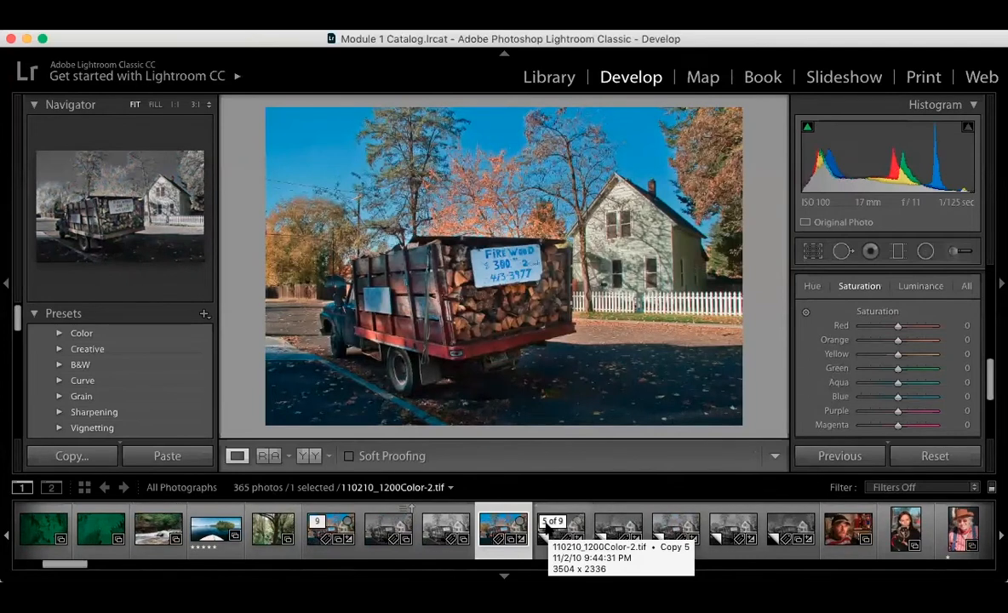
key(super+e)
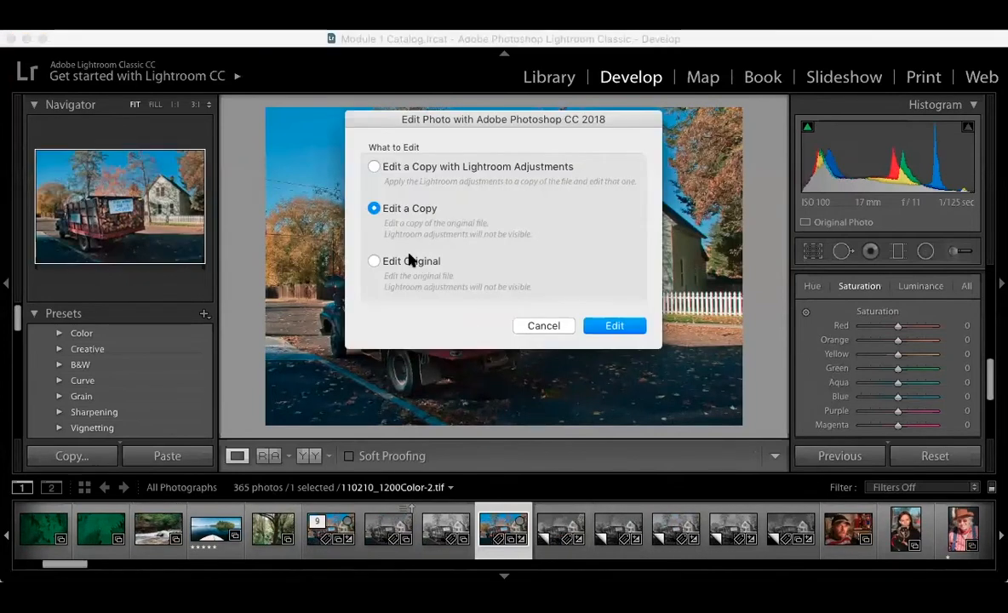
click(606, 326)
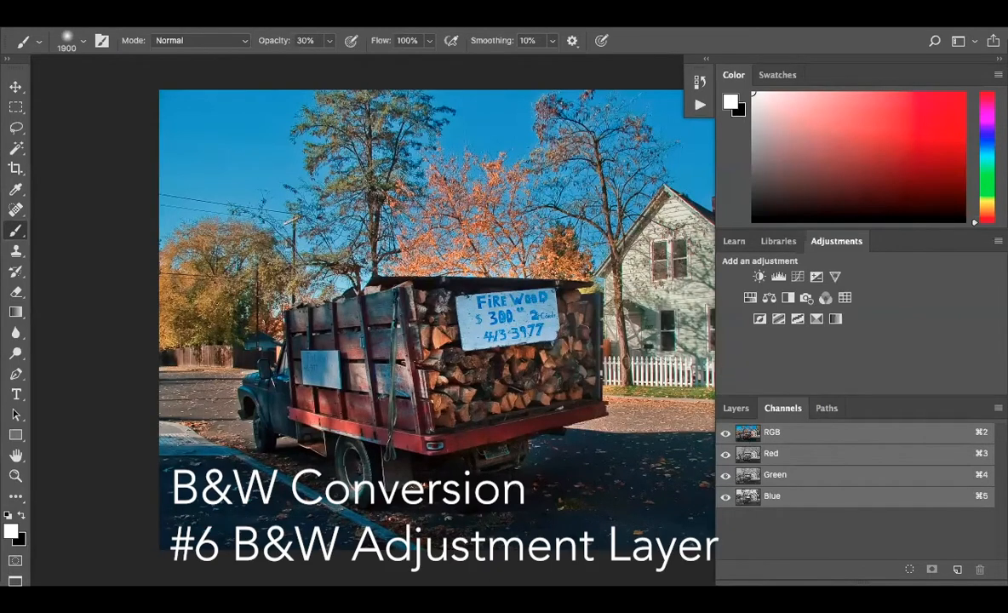
Add a Black & White adjustment layer named Black & White 1 with Normal mode and 100% opacity.
click(264, 15)
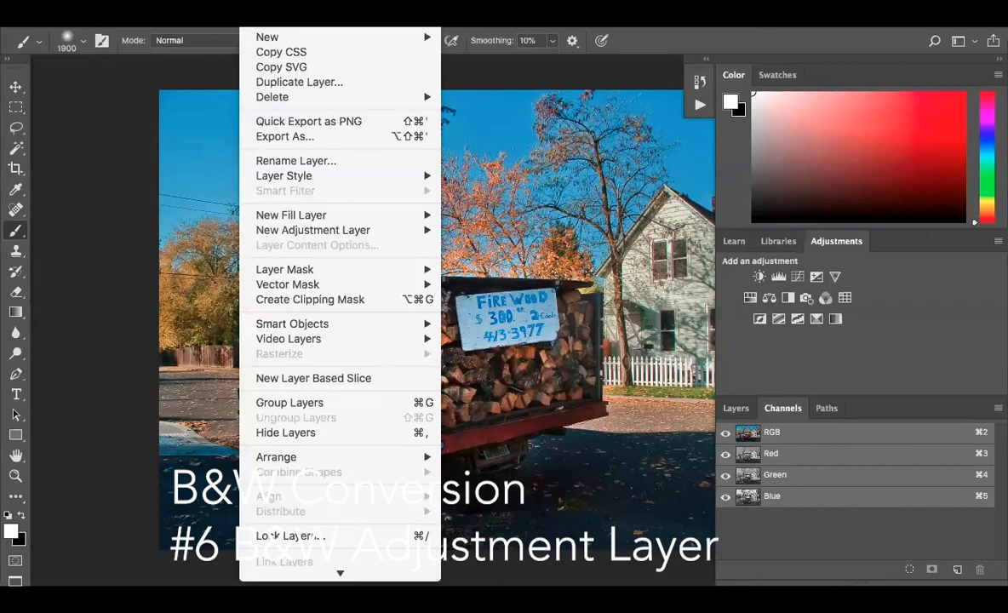
key(Escape)
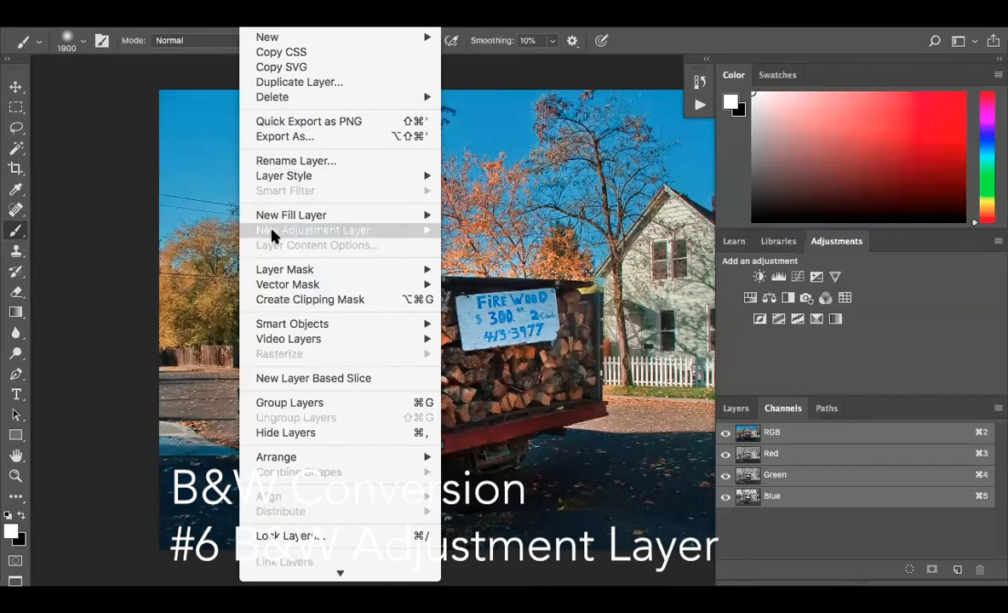
mouse_move(276, 232)
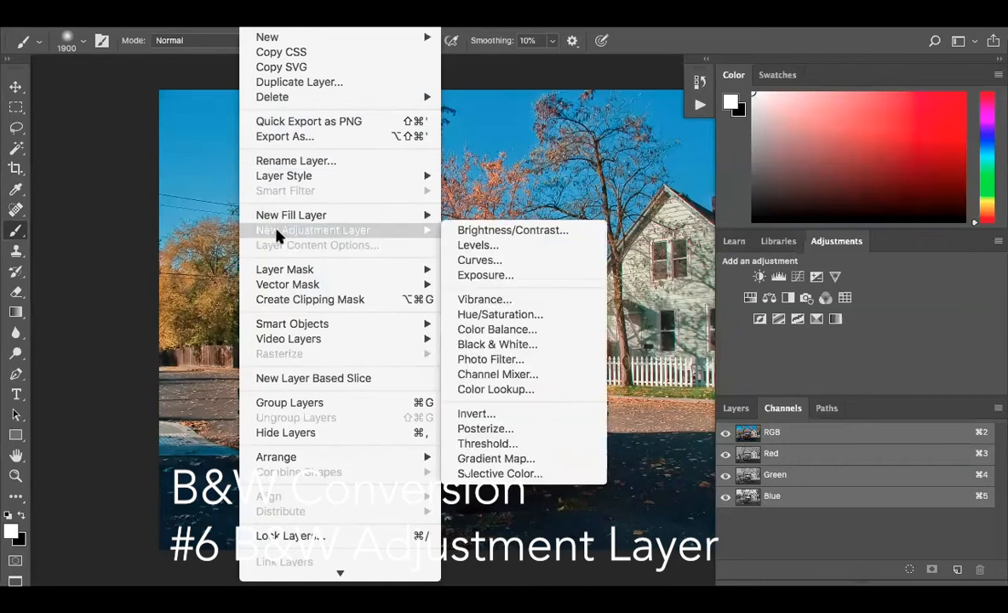
click(526, 352)
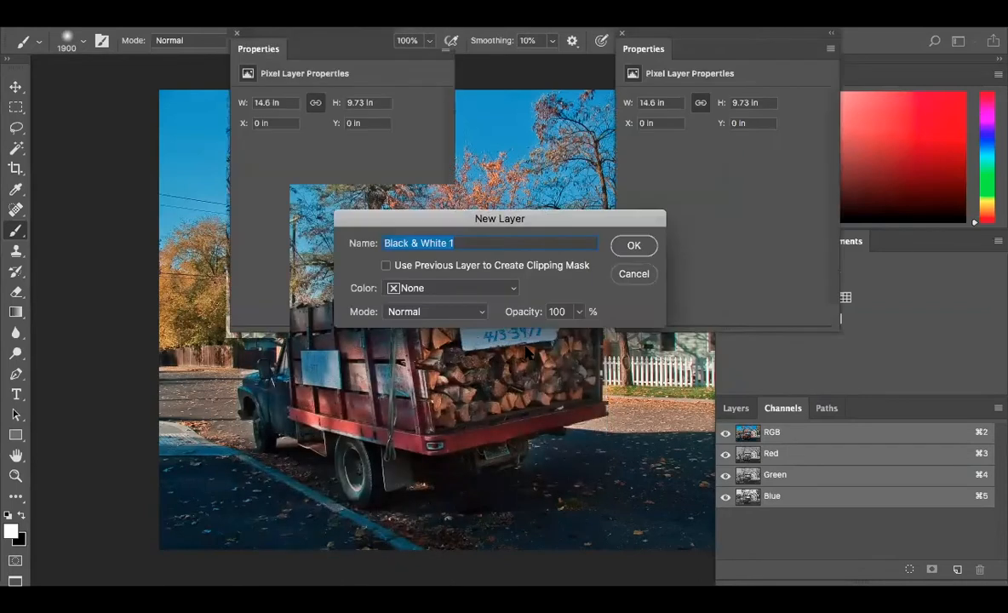
click(633, 245)
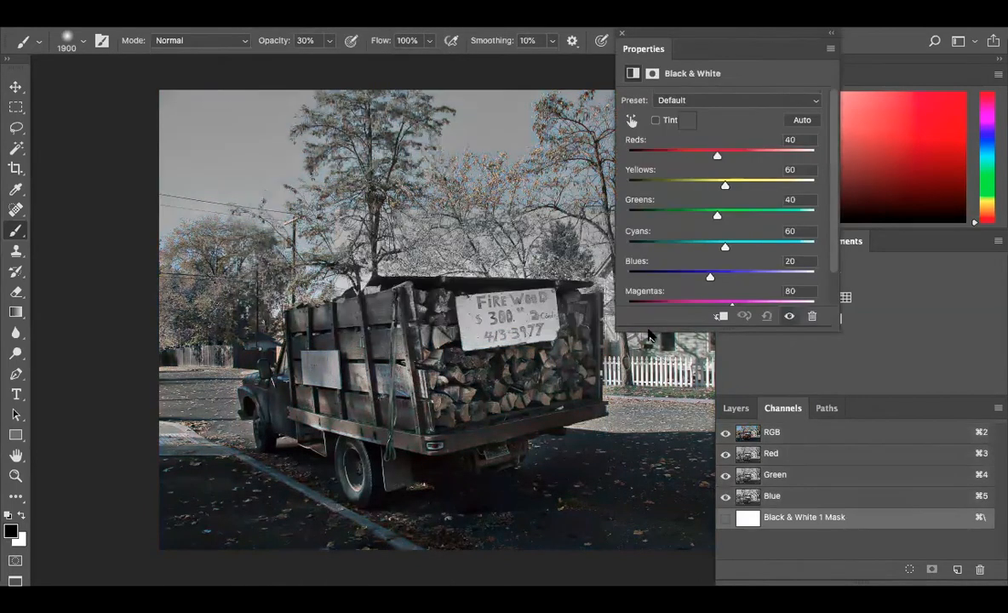
Move the Black & White 1 layer to the top of the stack and hide the Hue/Saturation 1 and Brightness/Contrast 1 layers.
click(736, 409)
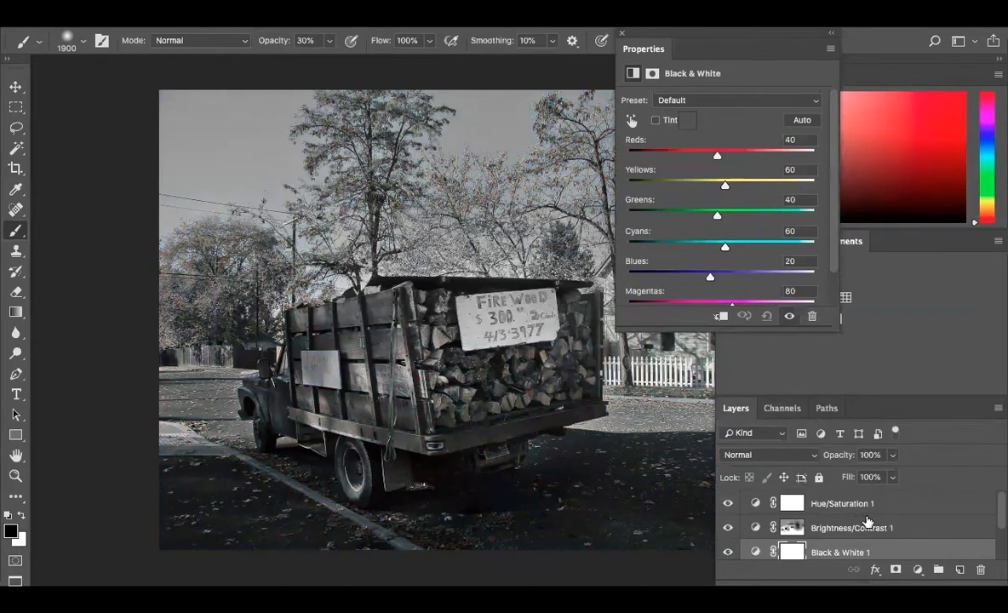
scroll(851, 511, down, 1)
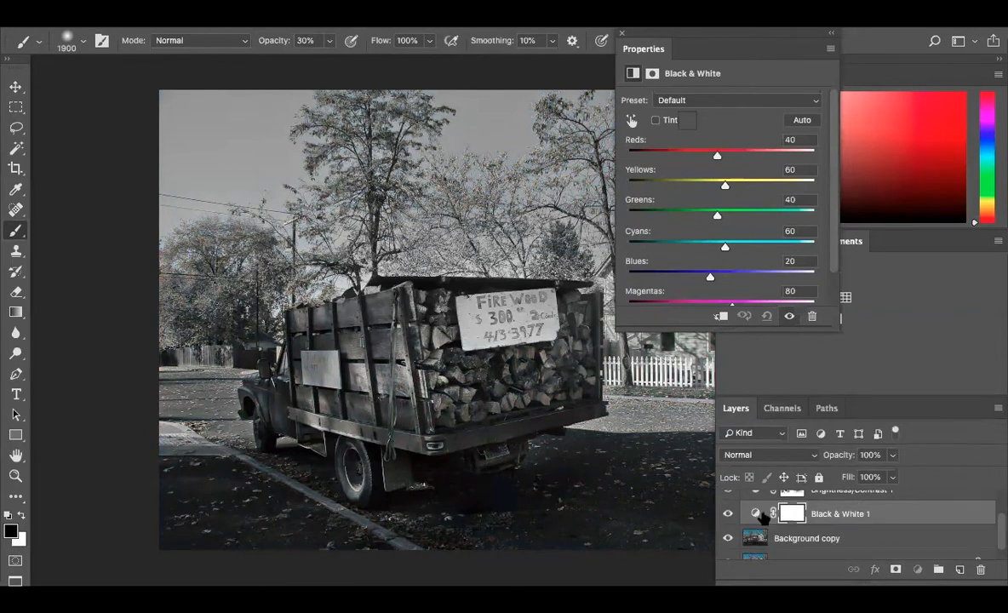
scroll(762, 511, up, 2)
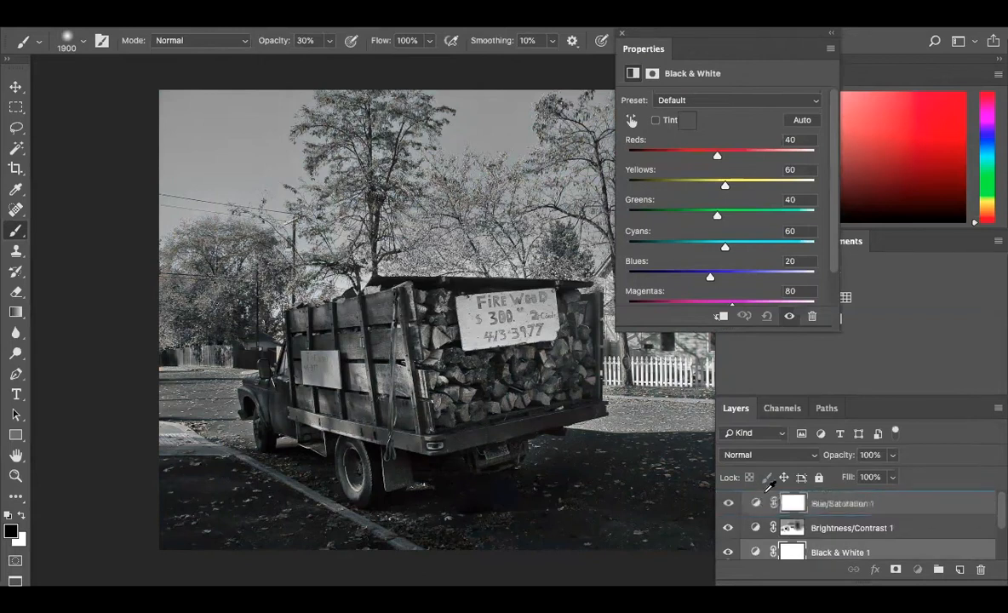
drag(766, 490, 762, 497)
click(728, 528)
click(726, 551)
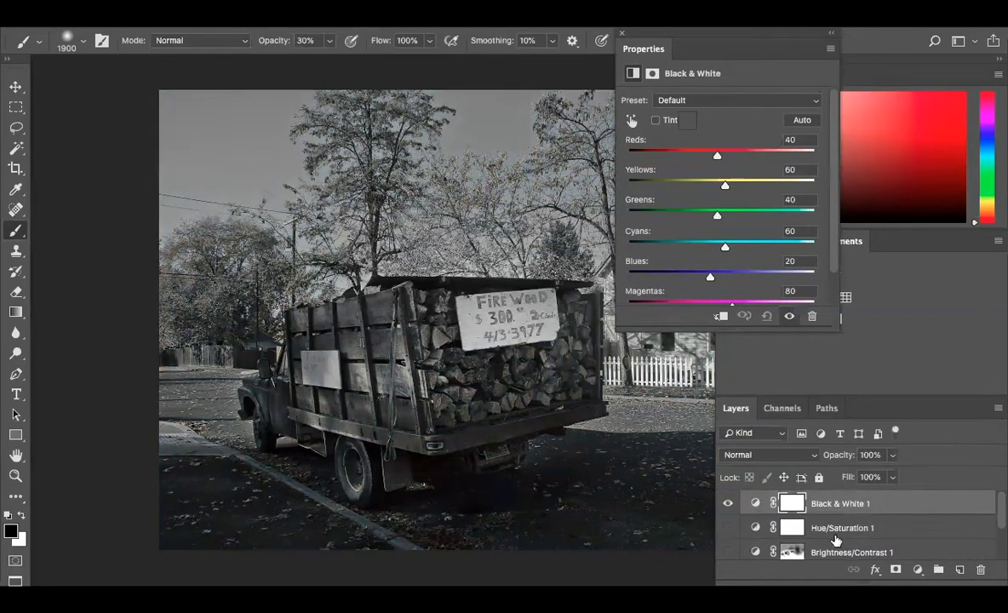
scroll(821, 528, down, 1)
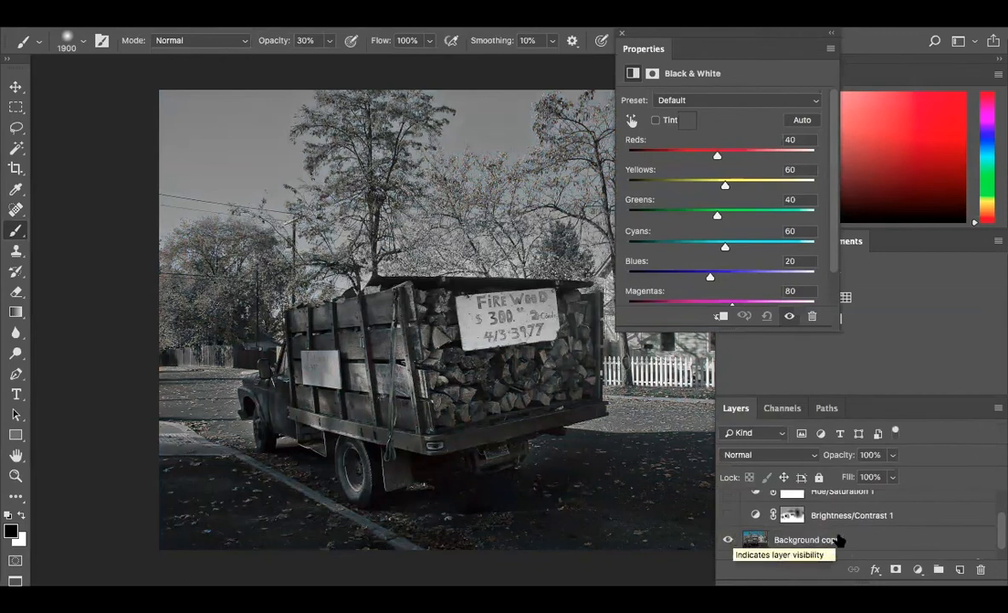
scroll(1000, 532, up, 1)
drag(999, 532, 992, 500)
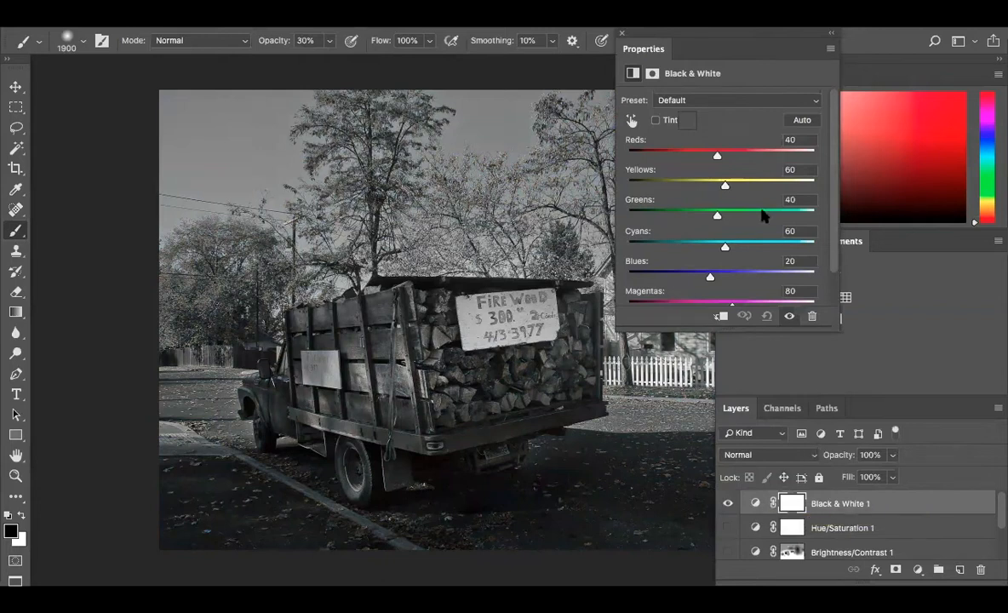
Brighten the warm tones in the Black & White 1 adjustment by setting Reds to 176 and Yellows to 161.
drag(717, 156, 769, 158)
drag(724, 185, 763, 189)
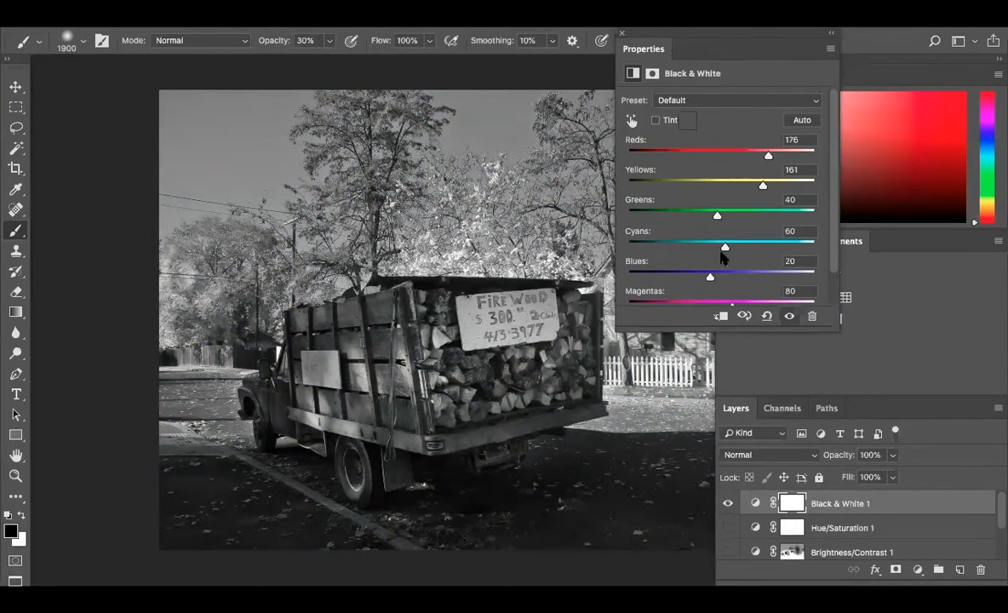
mouse_move(724, 247)
mouse_down()
mouse_move(703, 248)
mouse_move(723, 250)
mouse_up()
Try the Green Filter preset on the Black & White adjustment, then apply Yellow Filter and set Reds to 271.
click(719, 103)
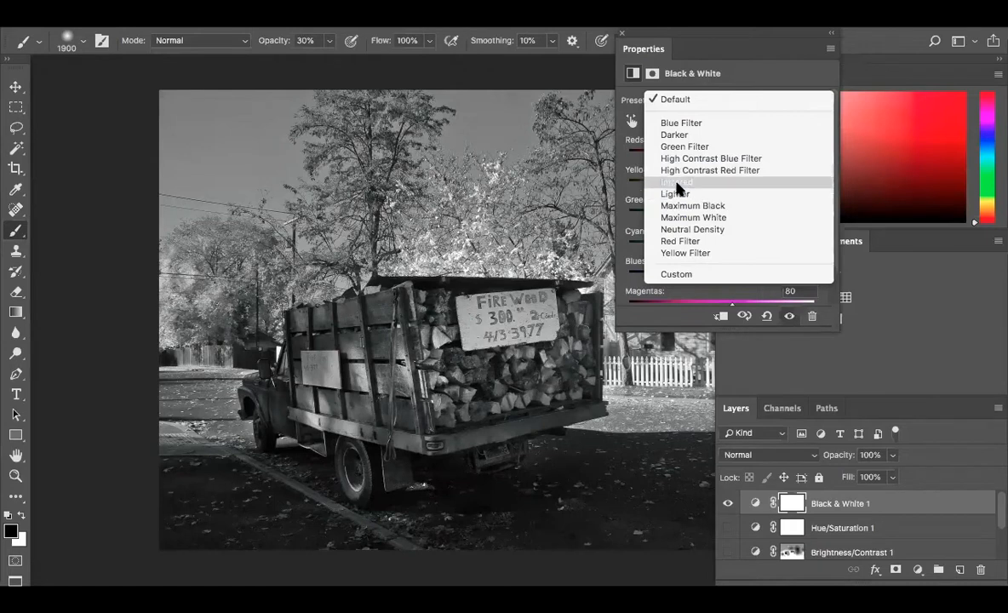
click(678, 147)
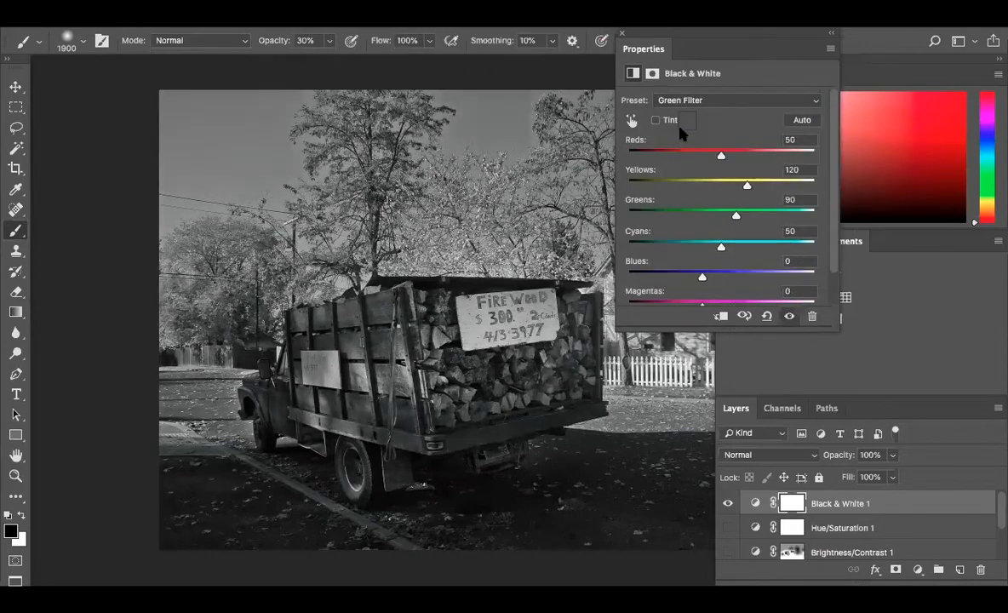
click(678, 100)
click(691, 206)
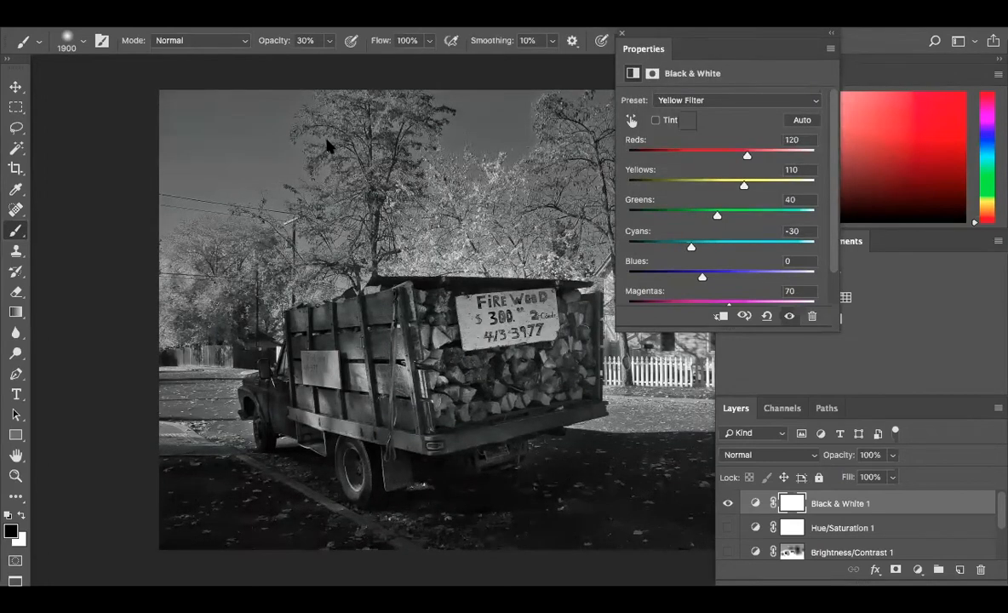
drag(748, 154, 803, 158)
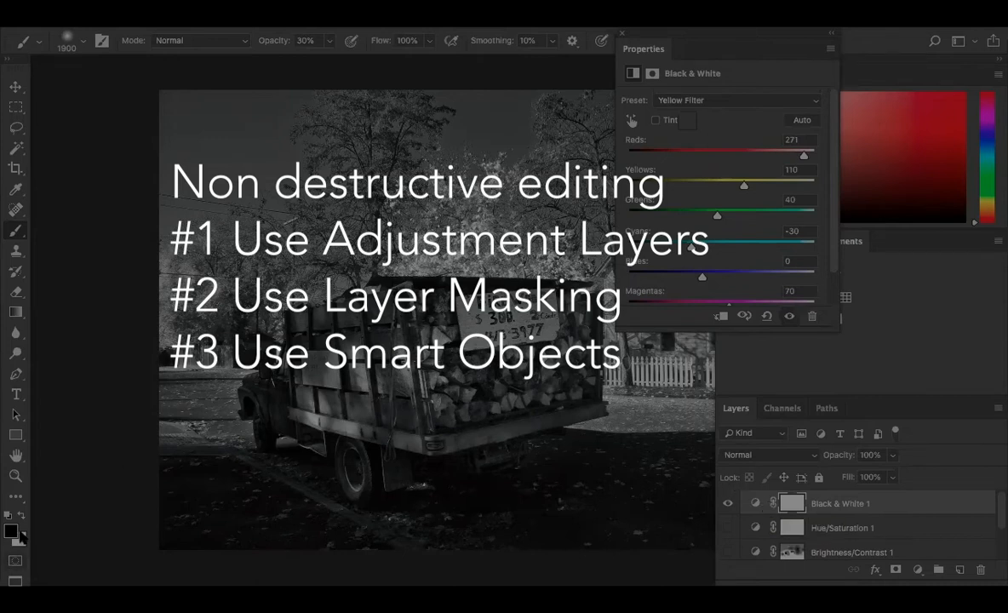
Make black the foreground color and brush over the truck and the tree behind it on the Black & White 1 layer mask.
key(x)
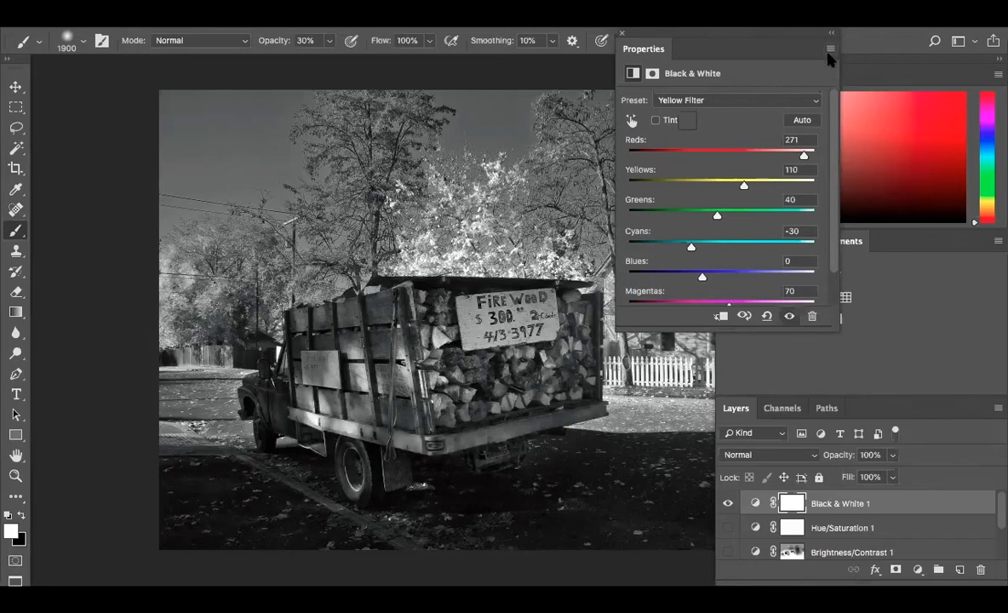
click(924, 137)
click(928, 136)
key(d)
key(x)
click(792, 503)
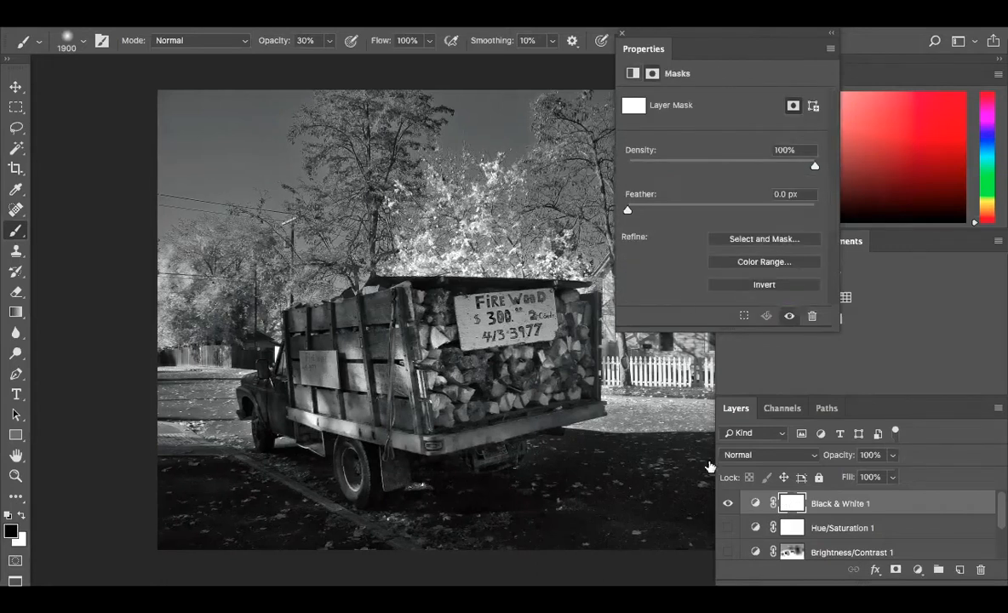
mouse_move(407, 311)
mouse_down()
mouse_move(403, 320)
mouse_move(434, 349)
mouse_move(400, 322)
mouse_move(377, 368)
mouse_move(353, 342)
mouse_move(289, 387)
mouse_move(331, 187)
mouse_move(302, 86)
mouse_move(434, 83)
mouse_up()
Set the brush opacity to 100% and paint the mask black over the truck, street, trees and sky.
click(328, 40)
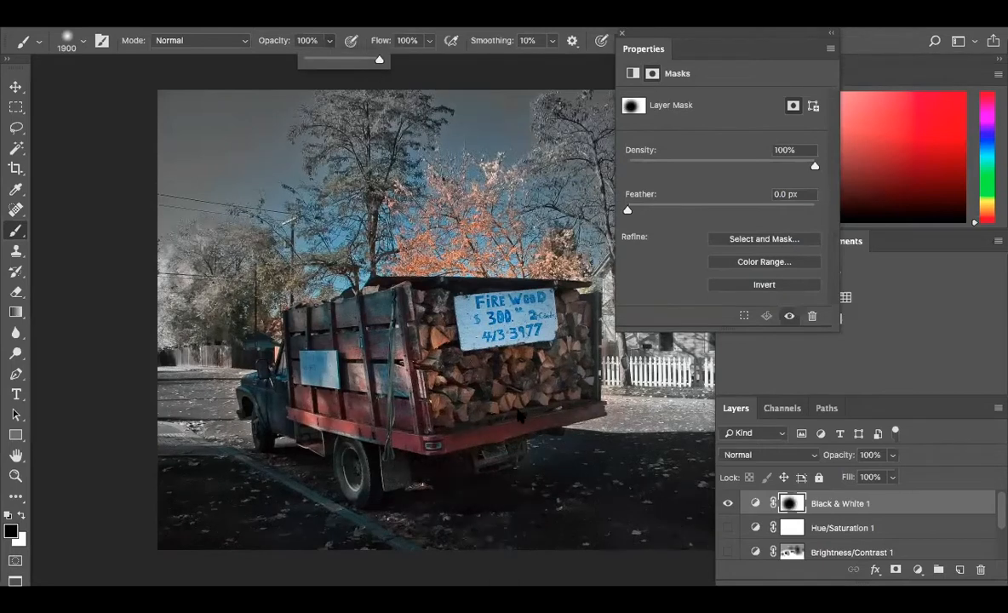
click(480, 406)
drag(228, 382, 234, 267)
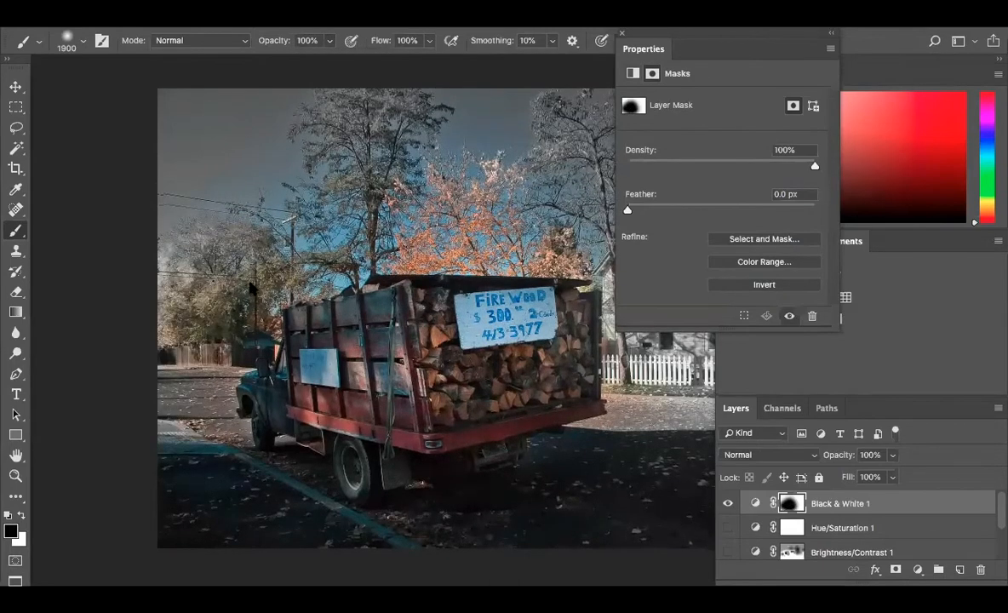
click(300, 182)
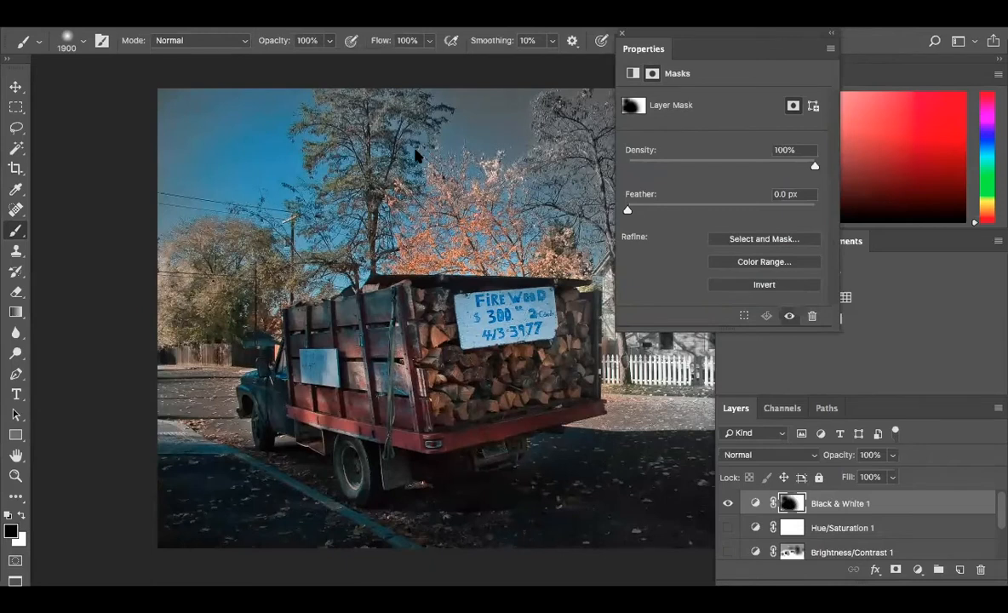
drag(470, 143, 494, 172)
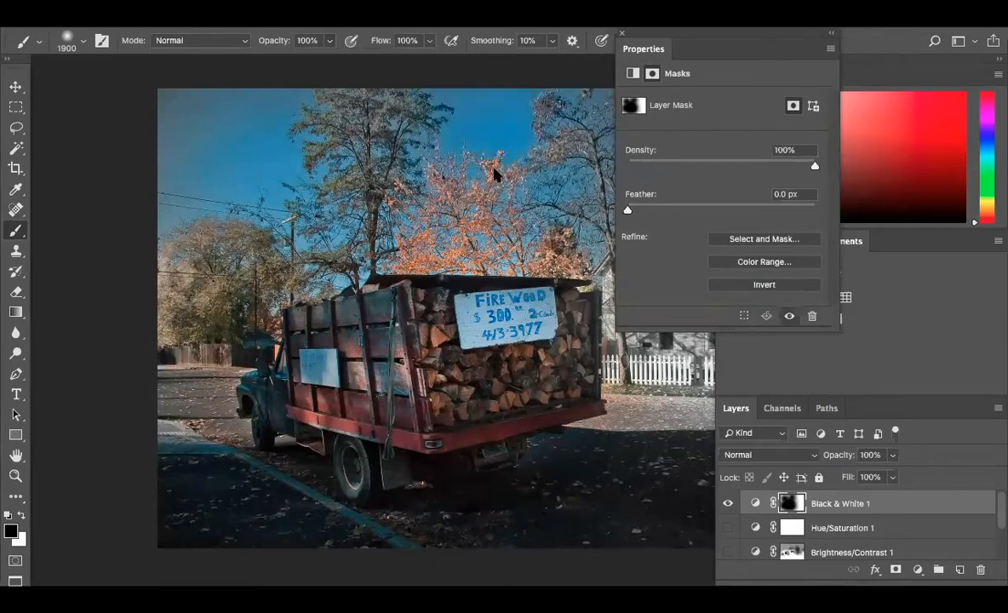
Lower the brush opacity to 43% and paint white on the mask across the trees, fence and truck to partly restore black and white.
click(329, 40)
drag(305, 59, 287, 59)
key(x)
drag(367, 162, 522, 158)
mouse_move(657, 406)
mouse_down()
mouse_move(543, 374)
mouse_move(324, 383)
mouse_move(255, 302)
mouse_up()
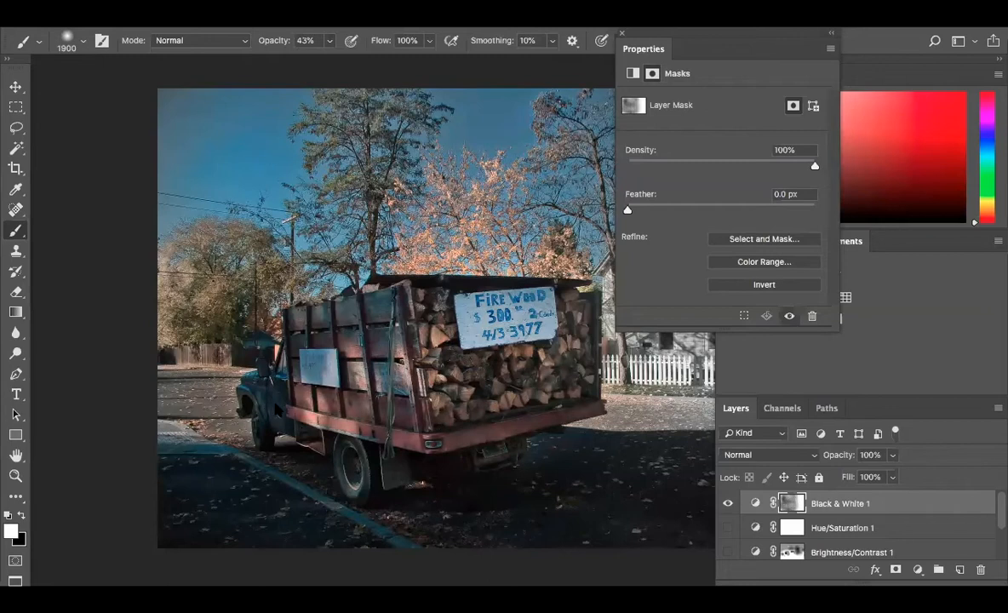
Collapse the adjustment's properties and compare the image with the Black & White 1 layer hidden and shown.
click(830, 33)
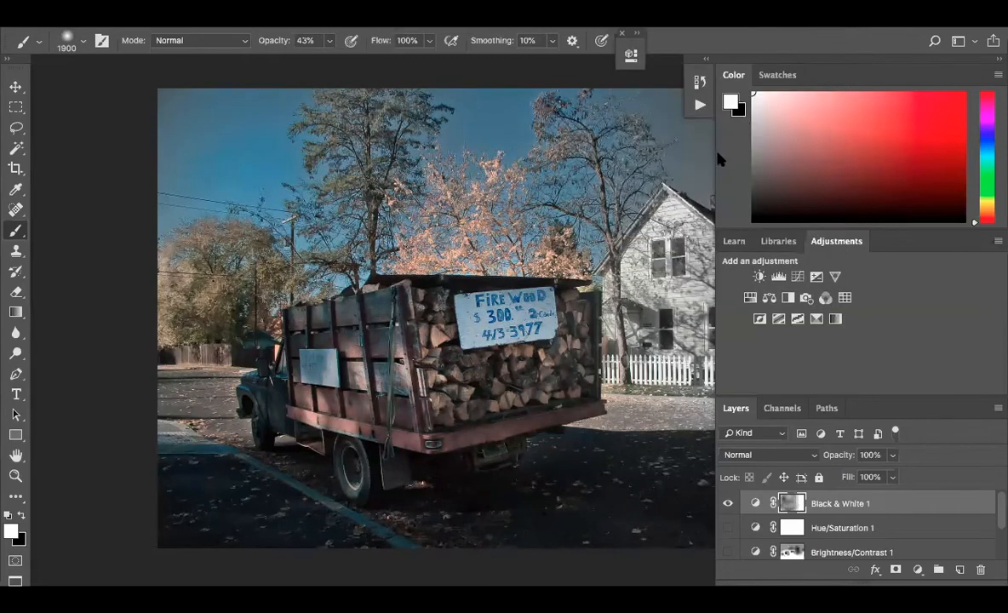
click(730, 503)
click(731, 503)
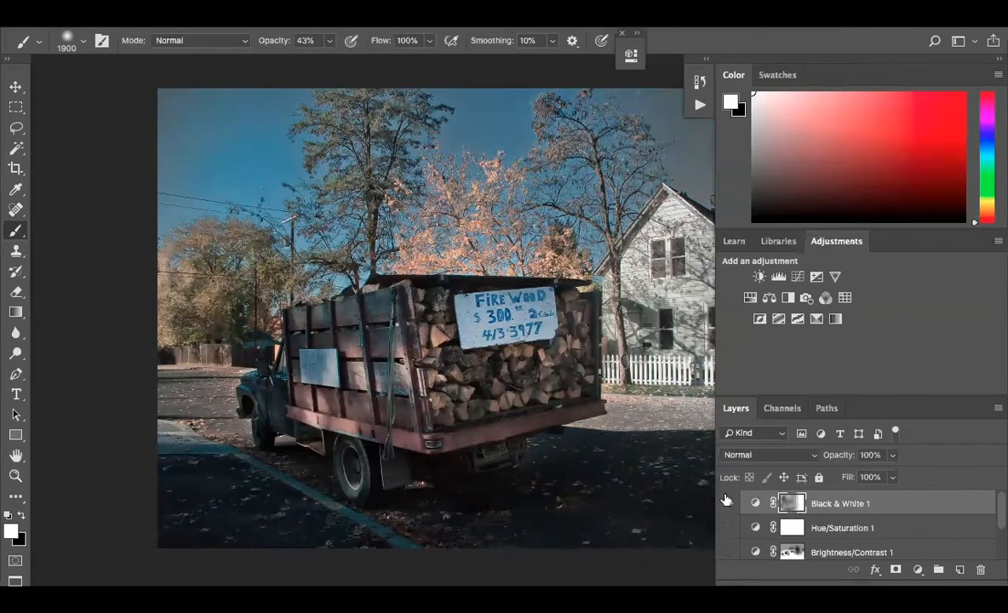
Display the Black & White 1 mask by itself, paint white over its center at 43% opacity, and return to the image view.
alt+click(791, 507)
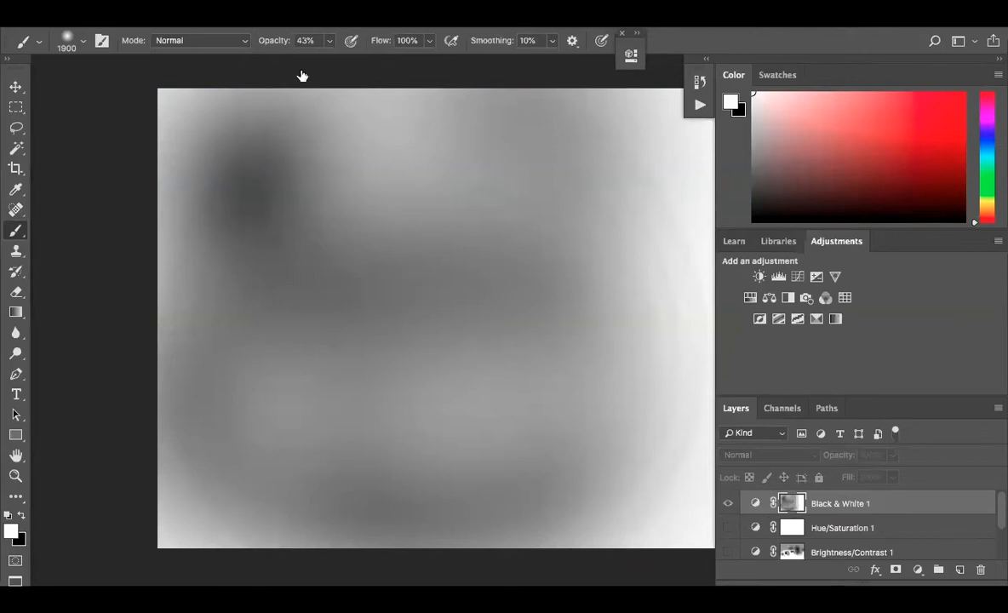
click(444, 339)
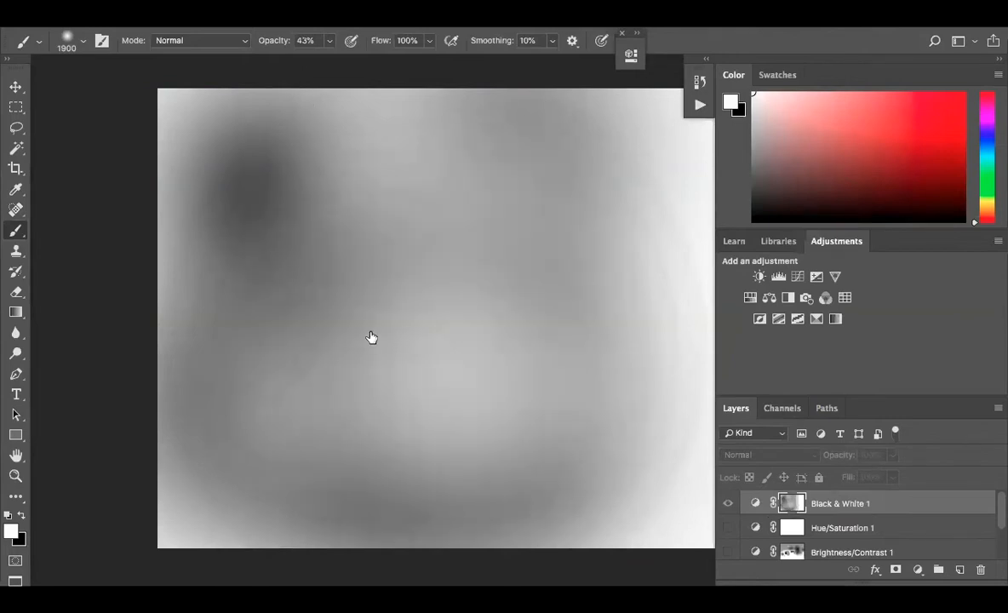
click(427, 292)
click(727, 504)
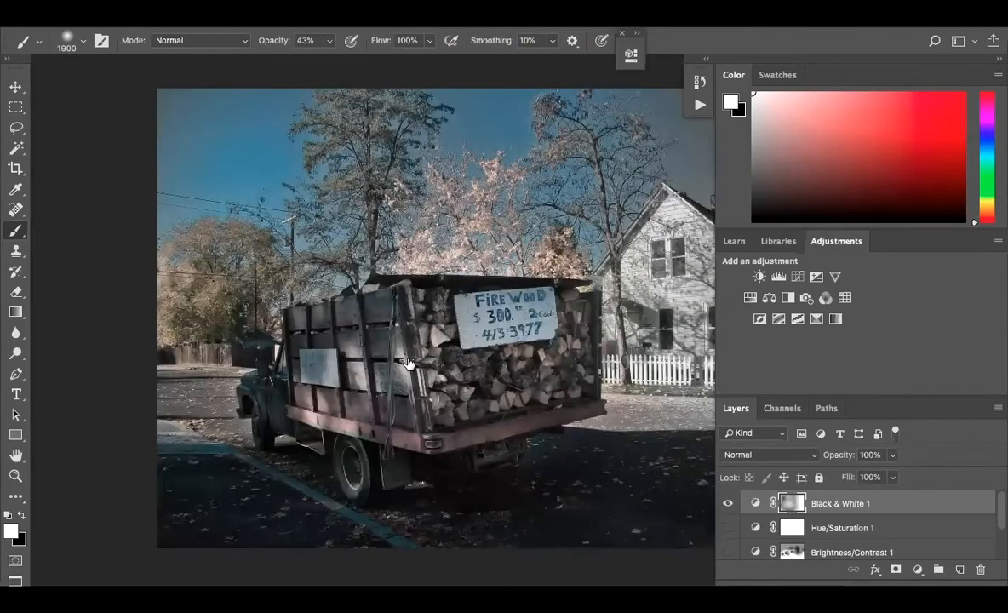
scroll(442, 361, right, 1)
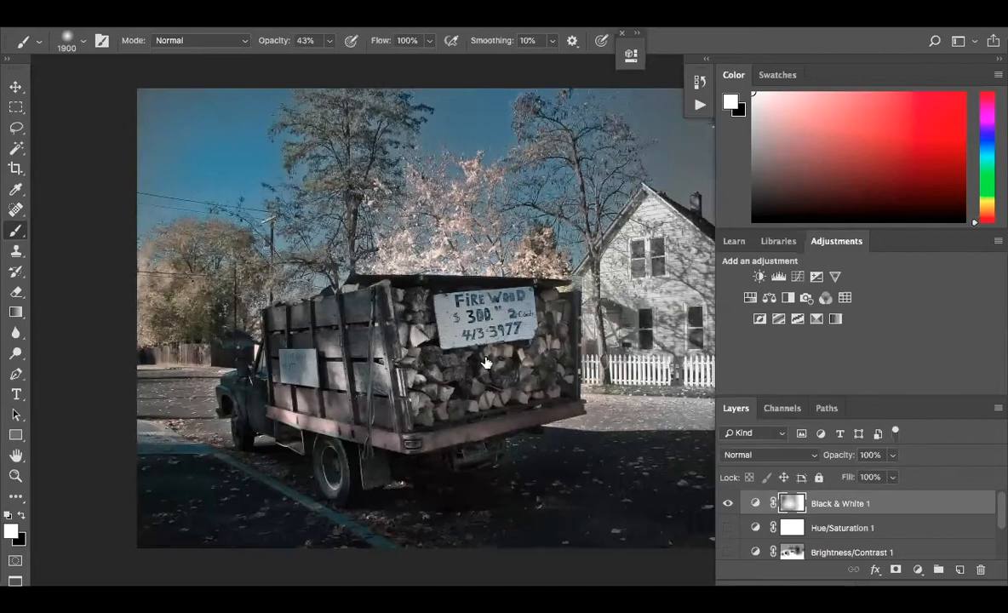
scroll(477, 370, right, 1)
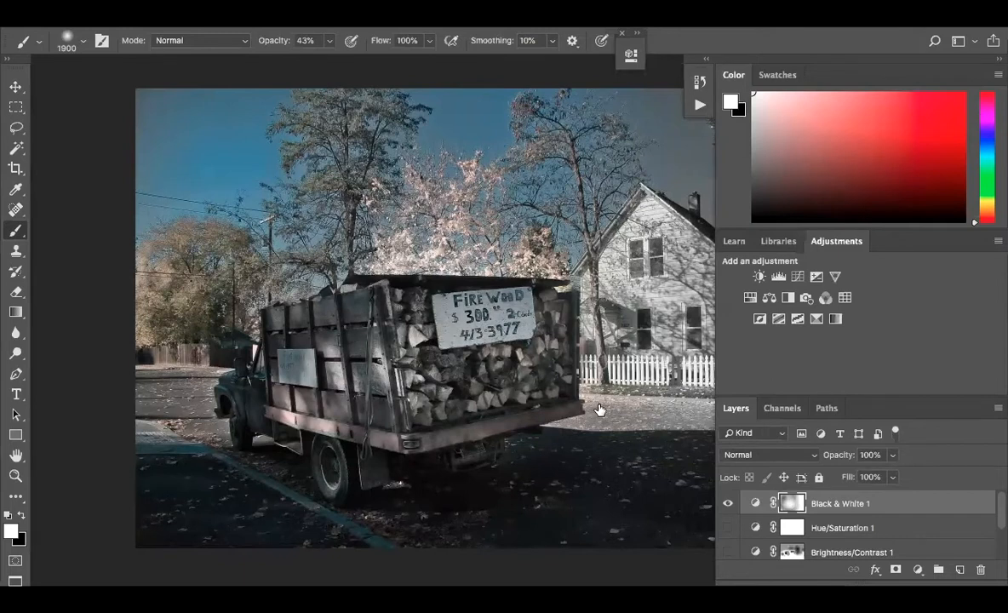
Compare the image with the Brightness/Contrast 1 layer shown and hidden, and view that layer's mask by itself.
click(727, 551)
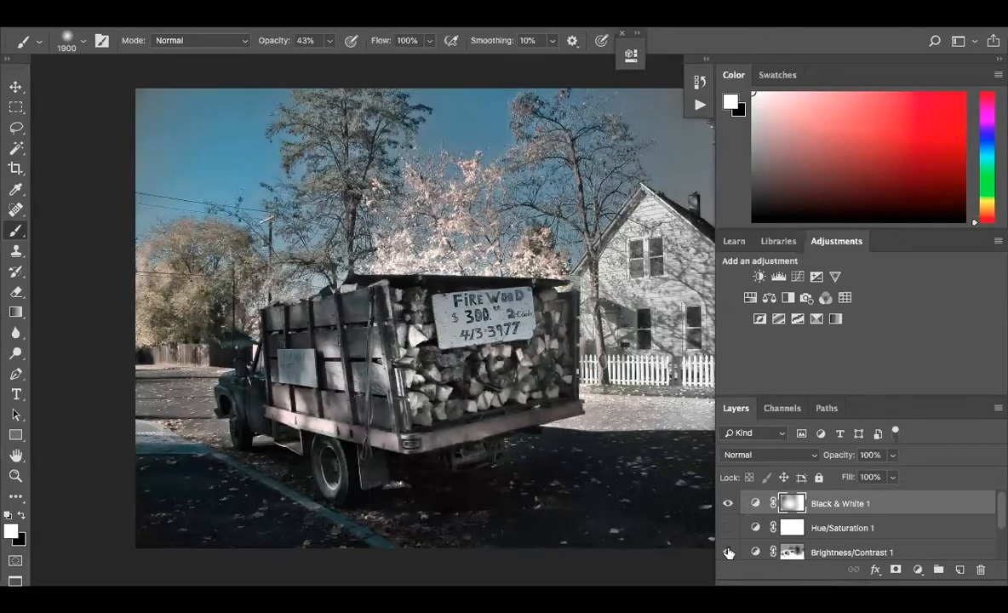
click(728, 552)
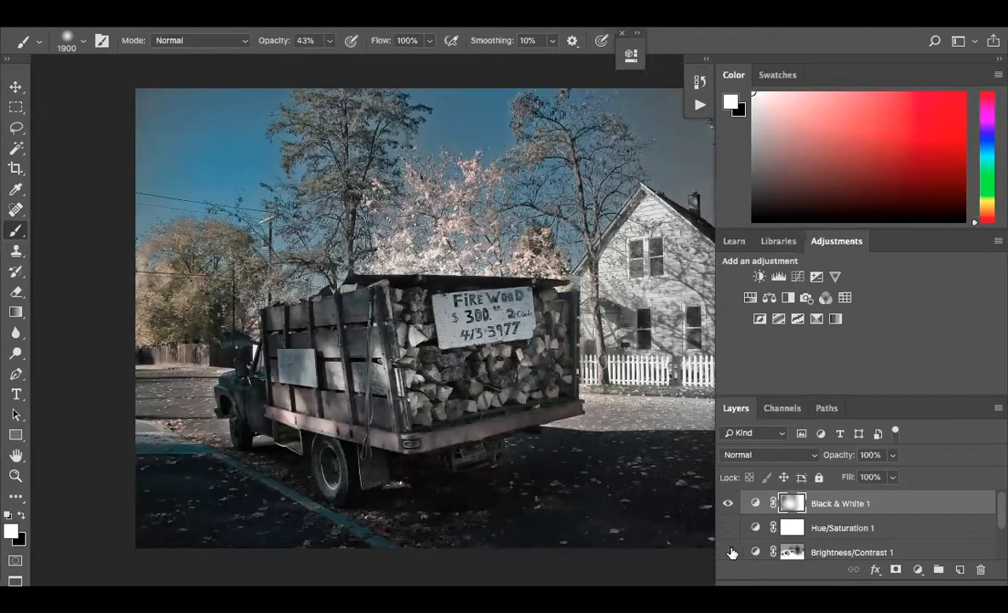
alt+click(793, 552)
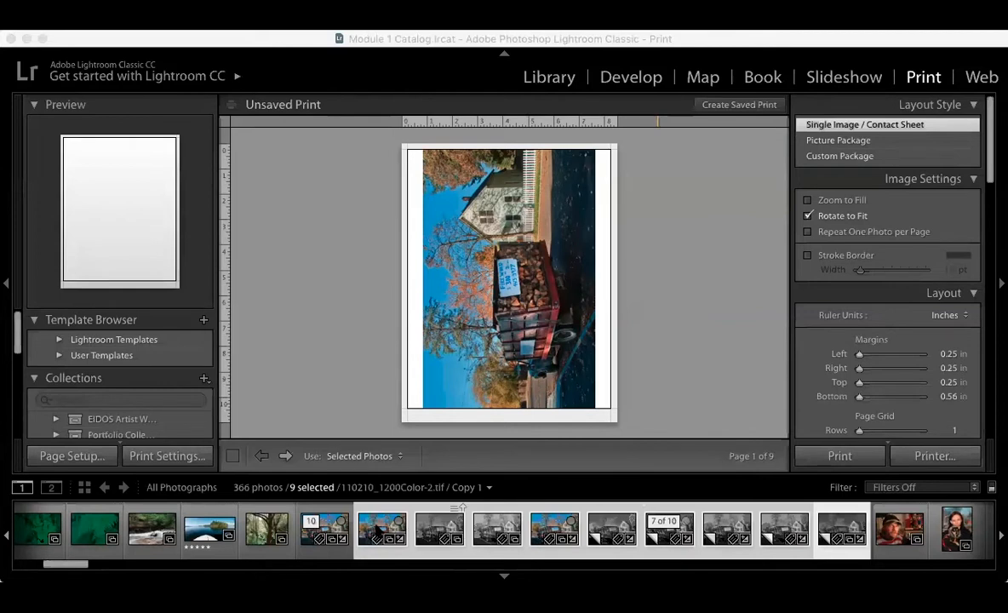
With the truck stack collapsed to one photo in Lightroom's Print module, turn off Rotate to Fit and set the page grid to 5 rows.
click(328, 528)
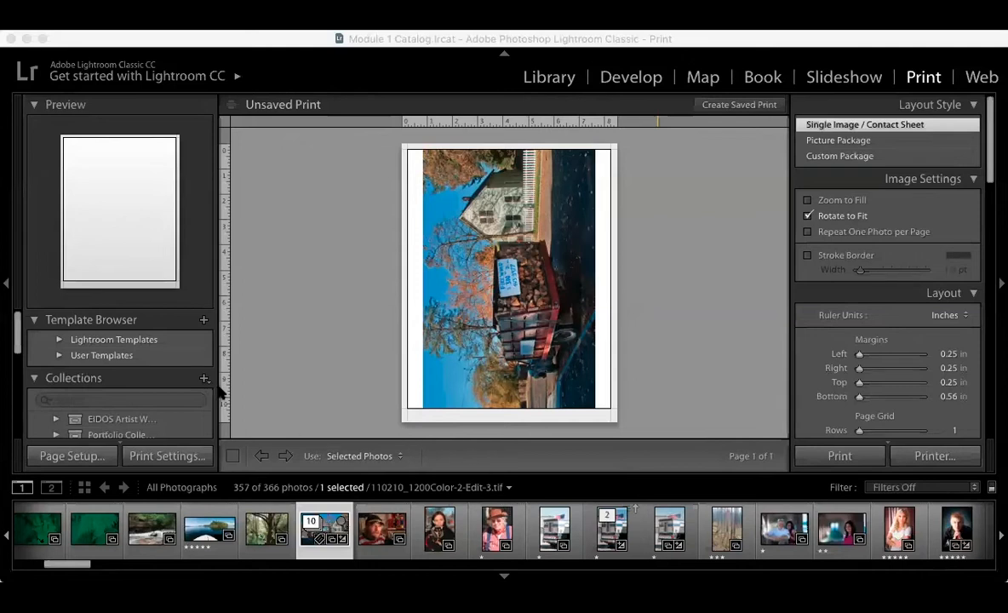
scroll(175, 345, down, 5)
scroll(175, 348, up, 4)
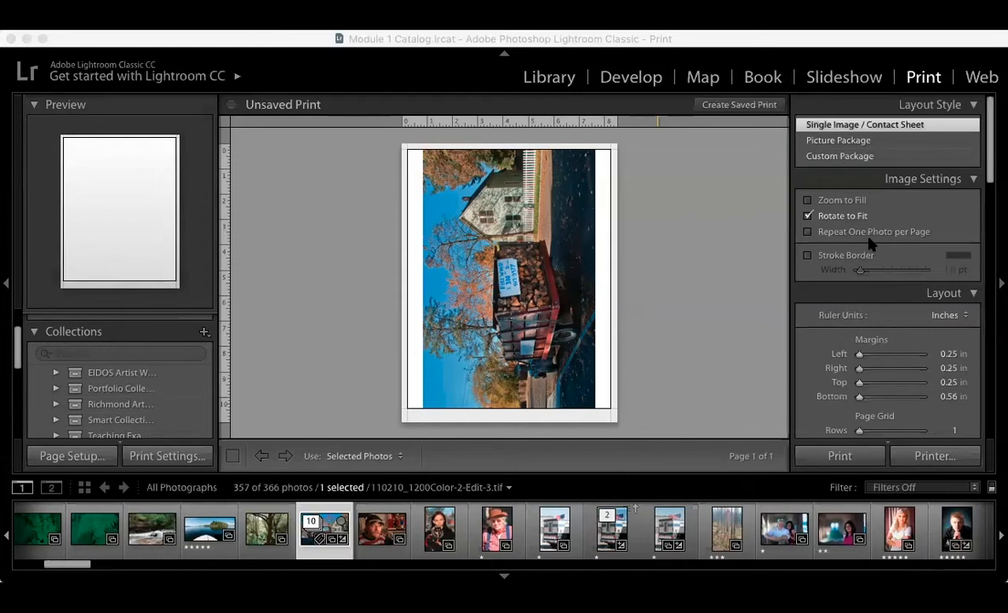
click(807, 217)
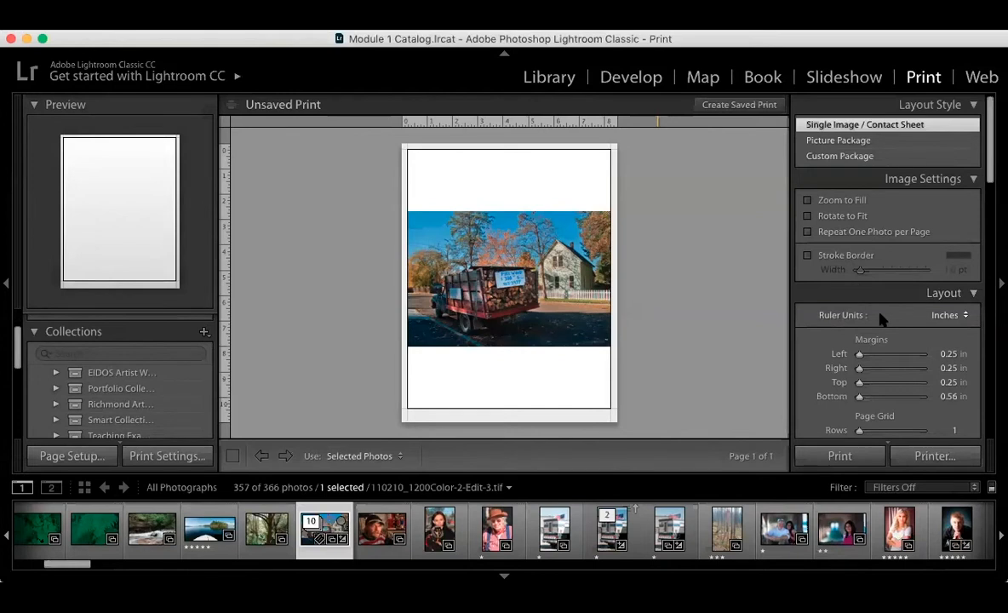
scroll(882, 315, down, 2)
drag(859, 405, 881, 409)
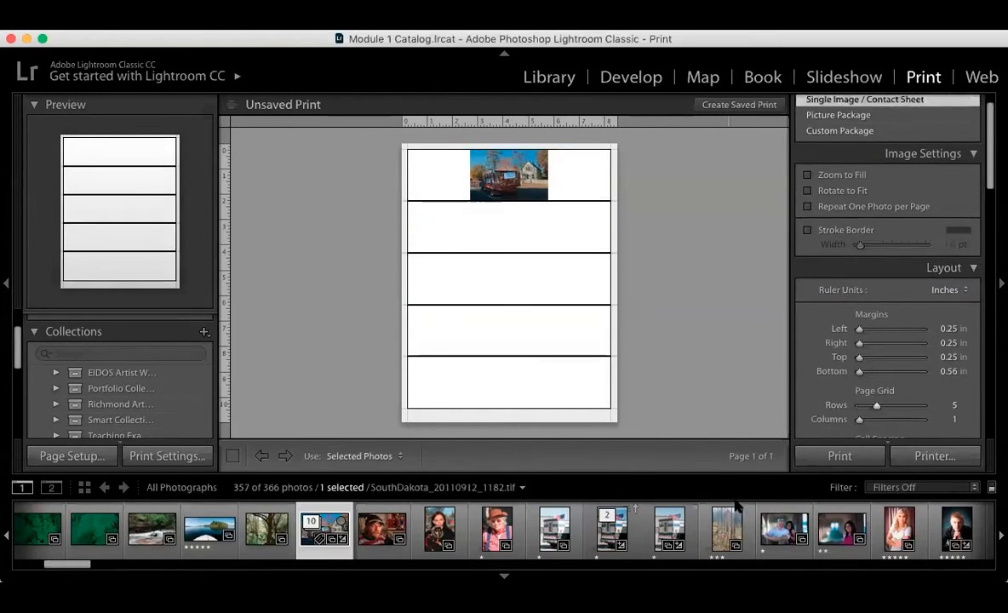
Expand the truck photo stack and select its last six versions, starting with the color original 110210_1200Color-2.tif, for the print layout.
click(311, 521)
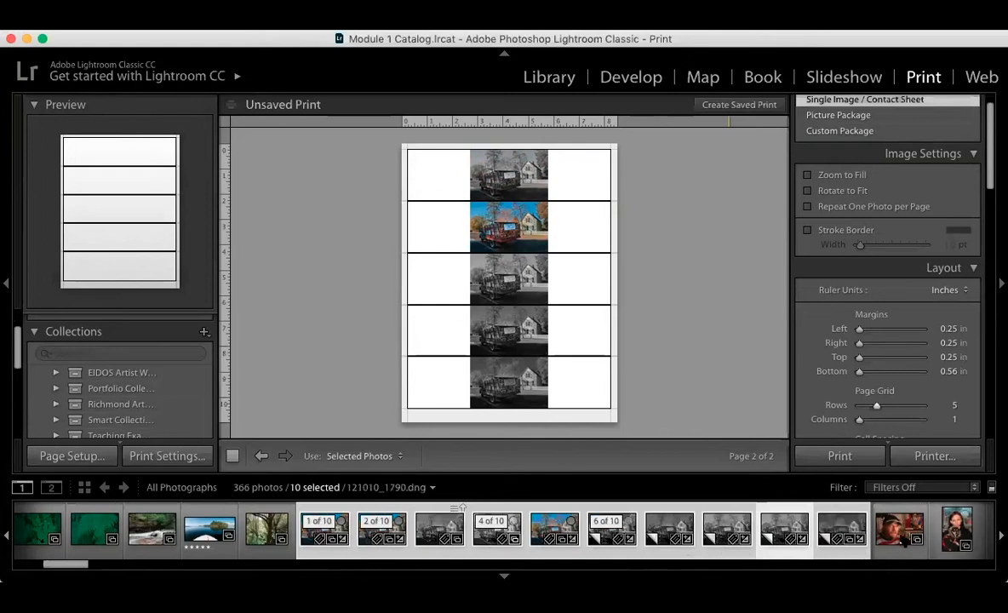
click(840, 526)
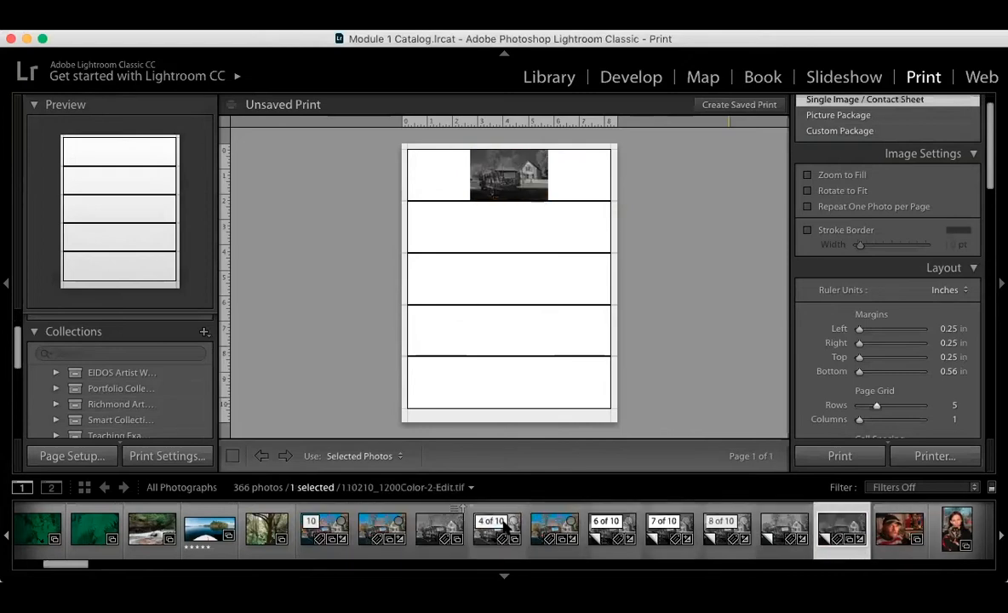
shift+click(553, 528)
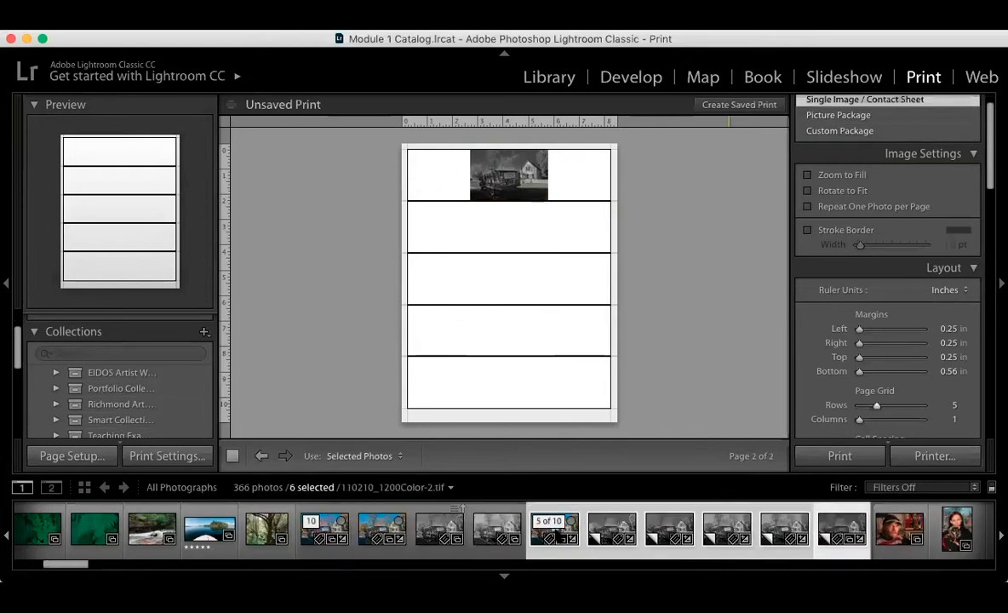
Set the print page grid to 3 columns and 2 rows so all six selected photos share one page.
scroll(904, 351, down, 1)
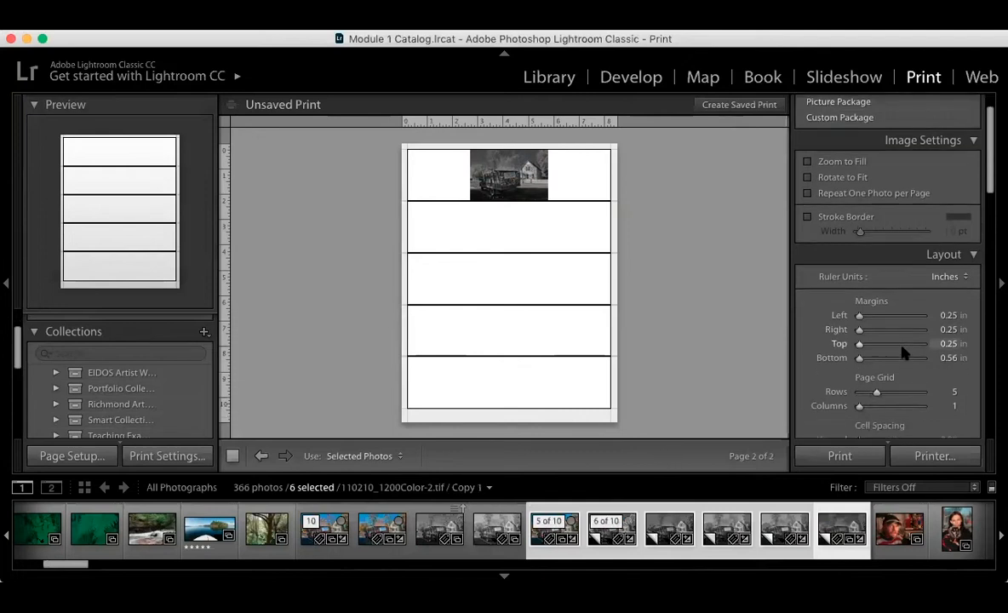
scroll(904, 351, down, 3)
drag(859, 370, 870, 375)
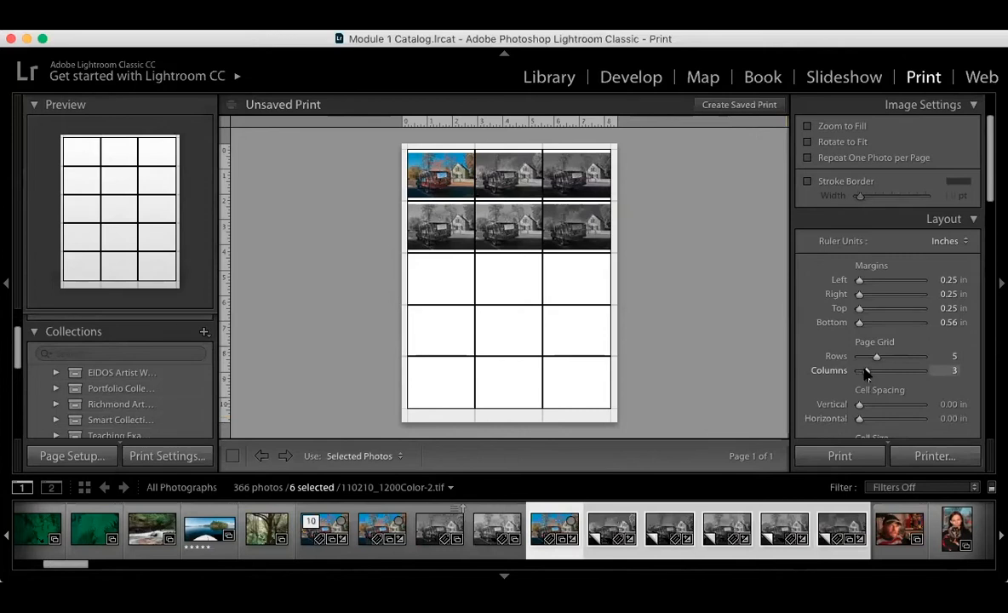
drag(877, 359, 864, 359)
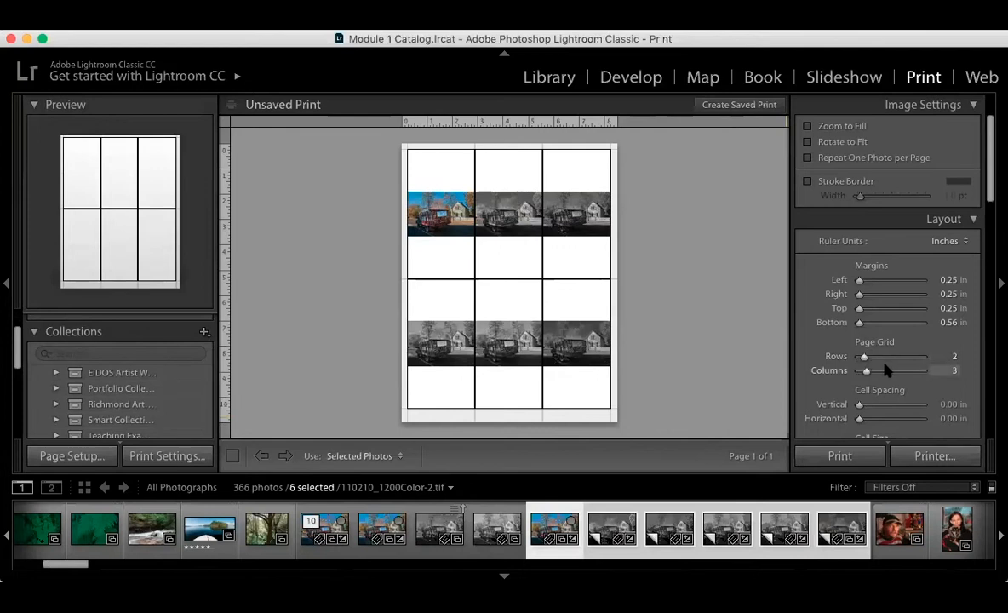
Change the page setup orientation to landscape for the contact sheet.
click(120, 24)
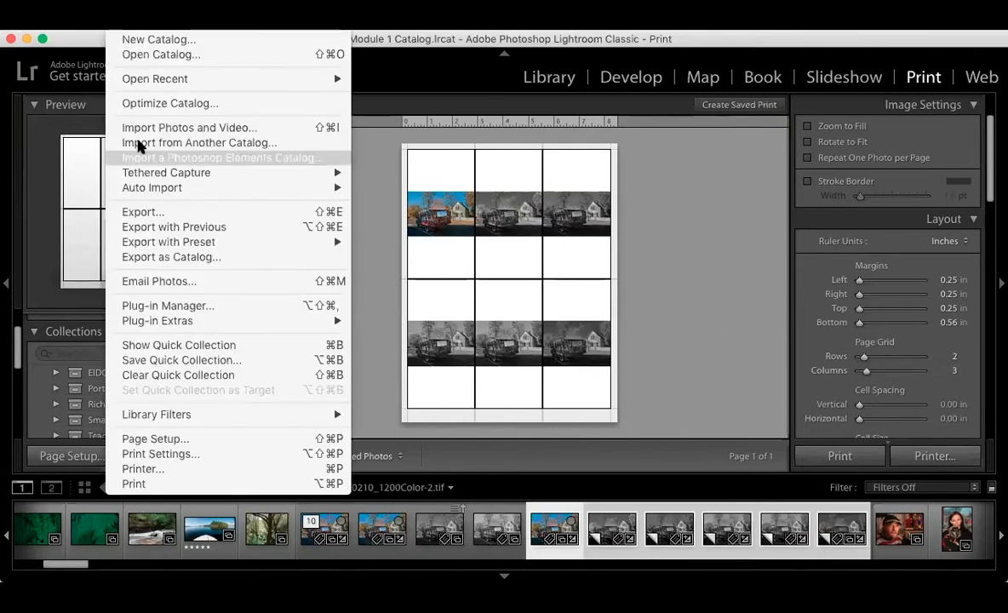
mouse_move(150, 417)
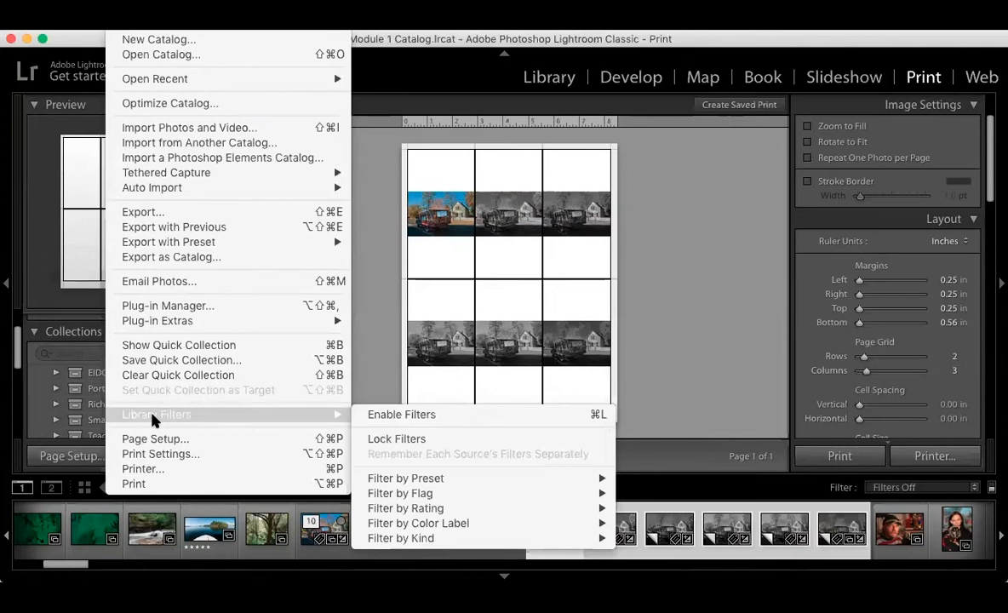
click(189, 440)
click(496, 235)
click(635, 315)
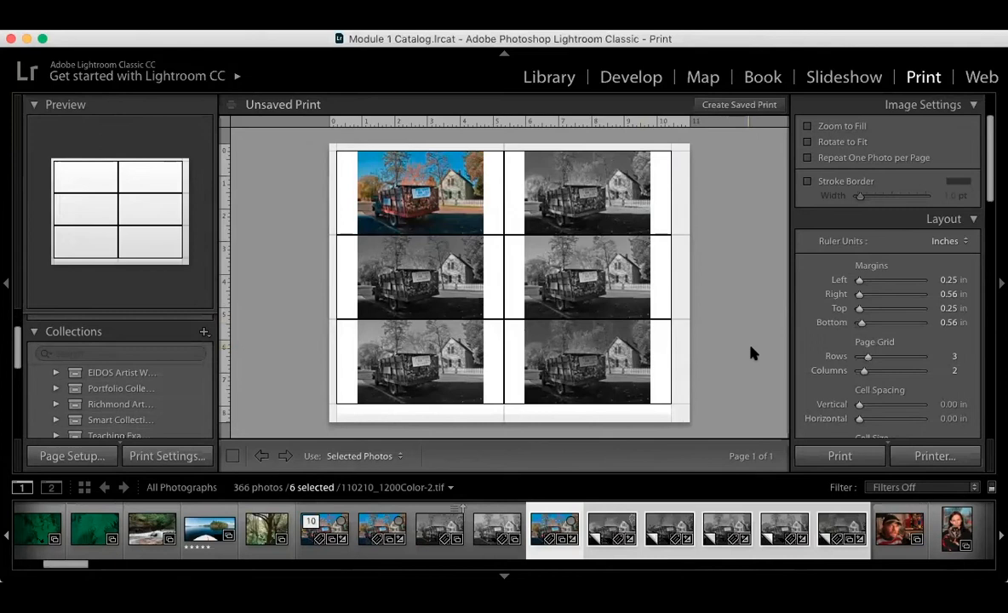
Hide the layout guides and set the vertical cell spacing to about 0.09 in.
scroll(902, 362, down, 2)
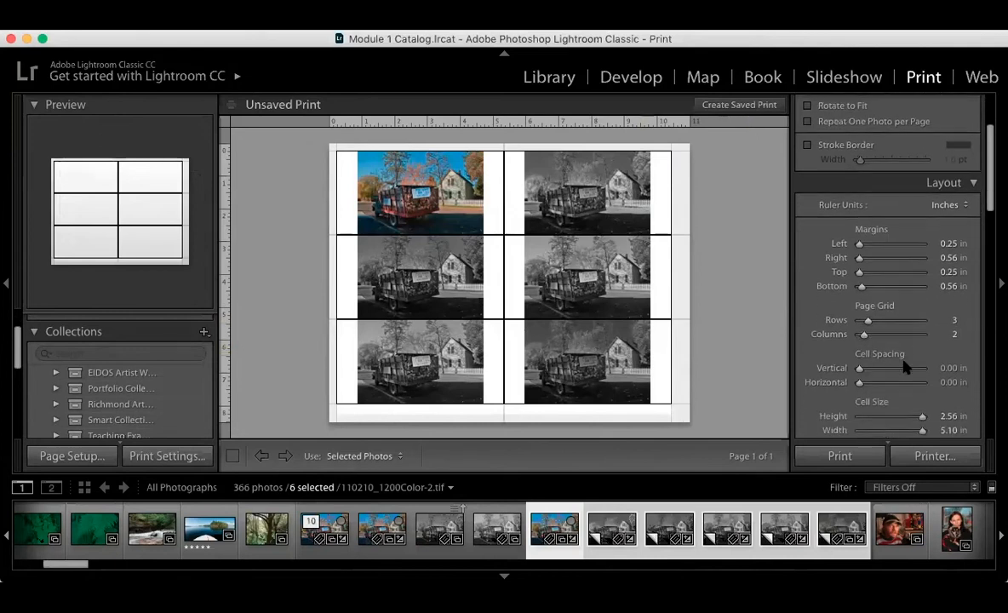
scroll(905, 366, down, 1)
scroll(905, 366, up, 3)
scroll(905, 365, down, 6)
scroll(903, 359, down, 1)
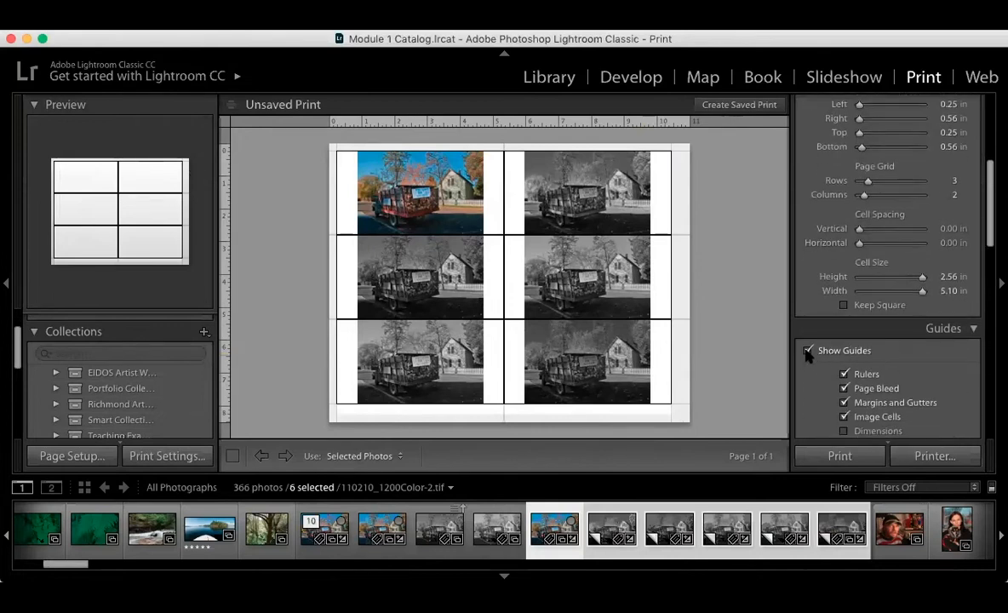
click(807, 351)
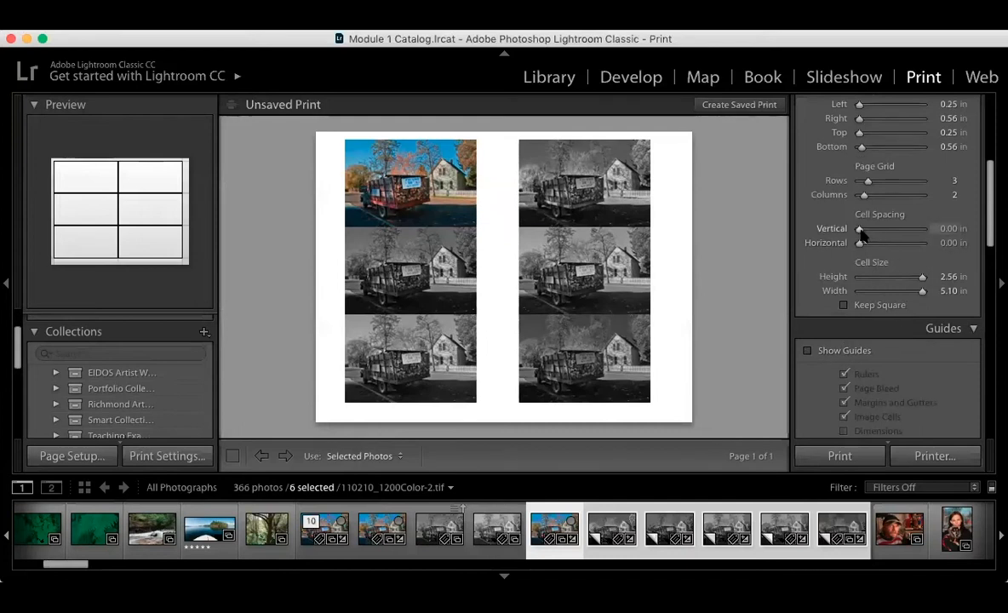
drag(858, 230, 861, 230)
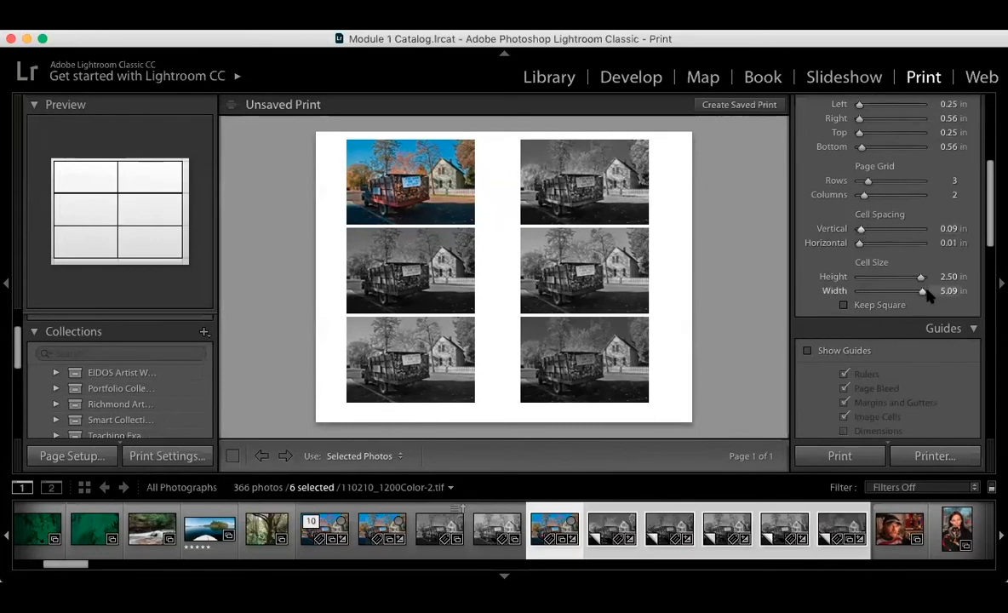
drag(920, 277, 921, 281)
Enable the identity plate on the page and set it to no rotation.
scroll(936, 364, down, 5)
scroll(935, 364, down, 3)
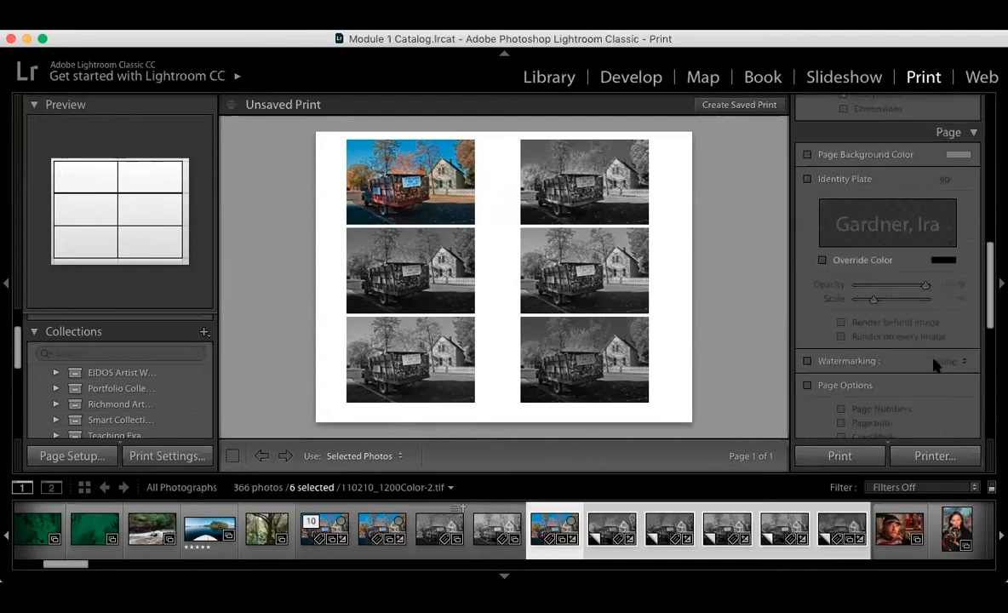
click(807, 180)
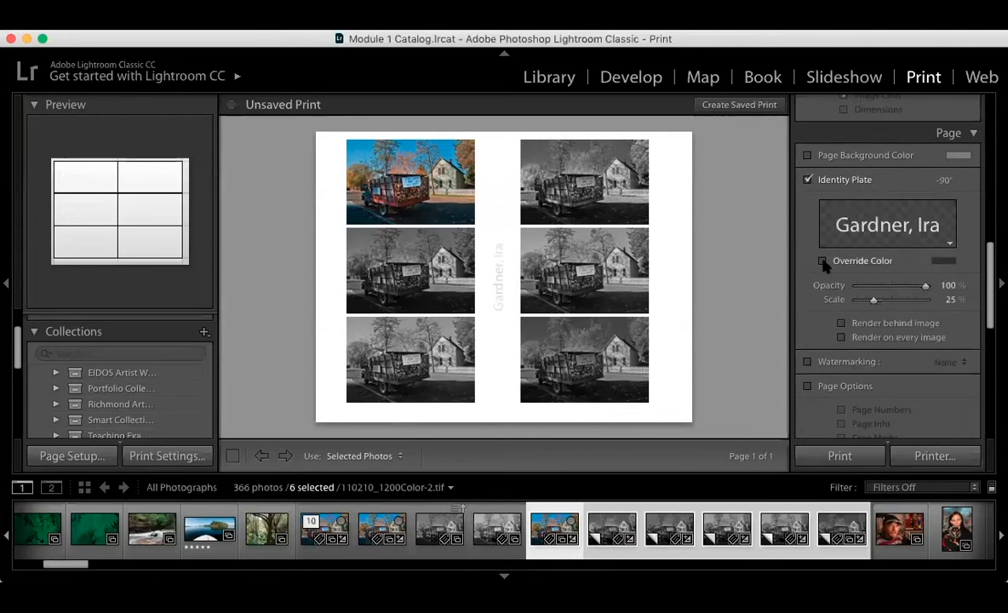
click(807, 180)
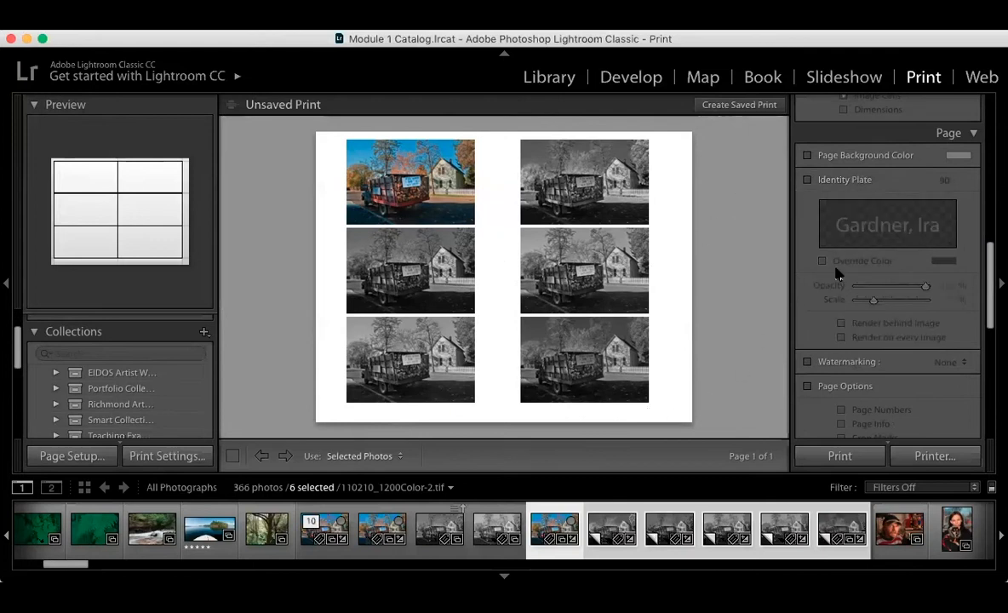
click(807, 180)
click(942, 177)
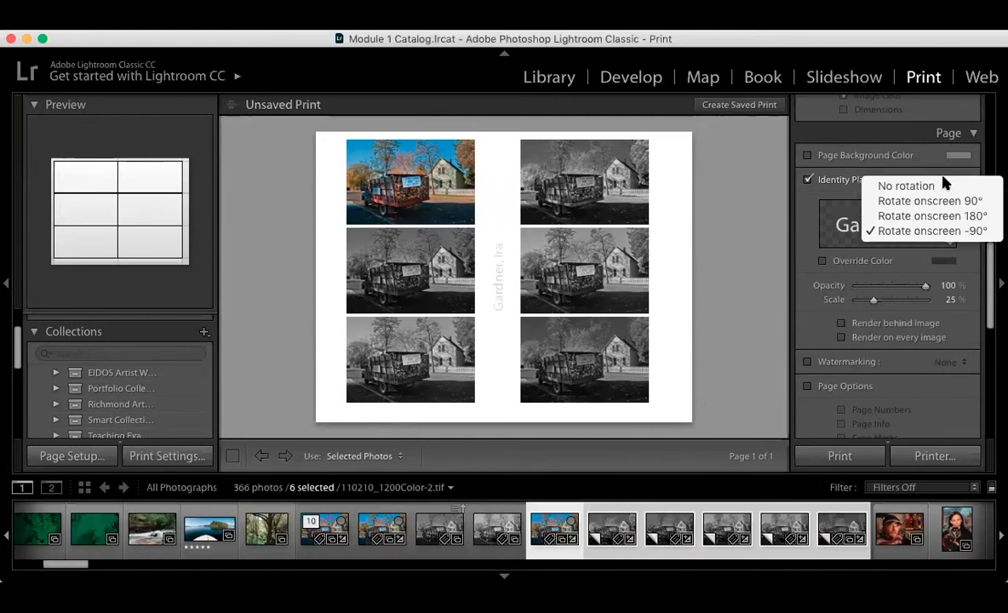
click(926, 187)
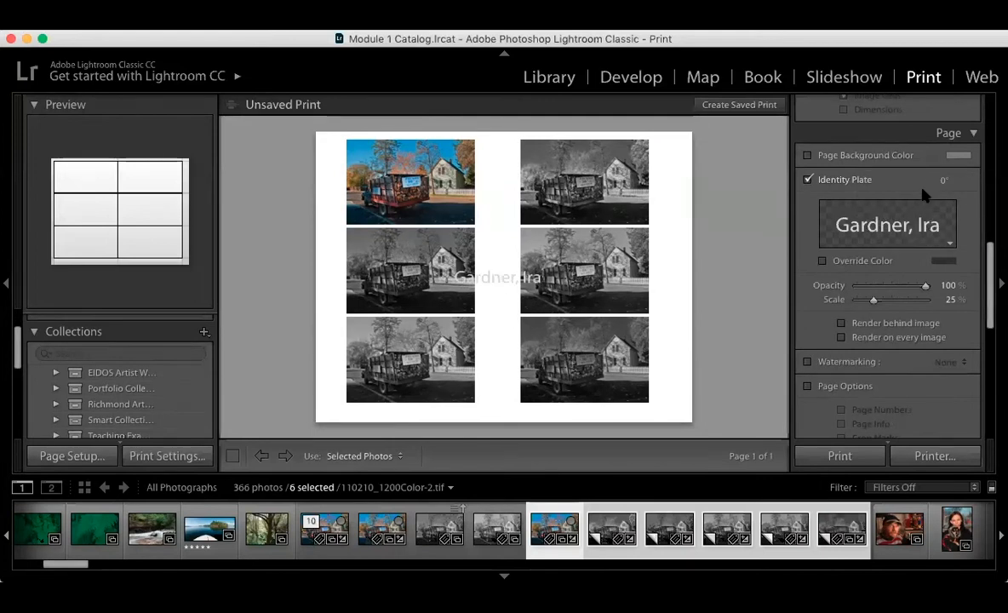
Scale the identity plate to 12% and place it just below the lower-right photo on the page.
drag(488, 277, 589, 398)
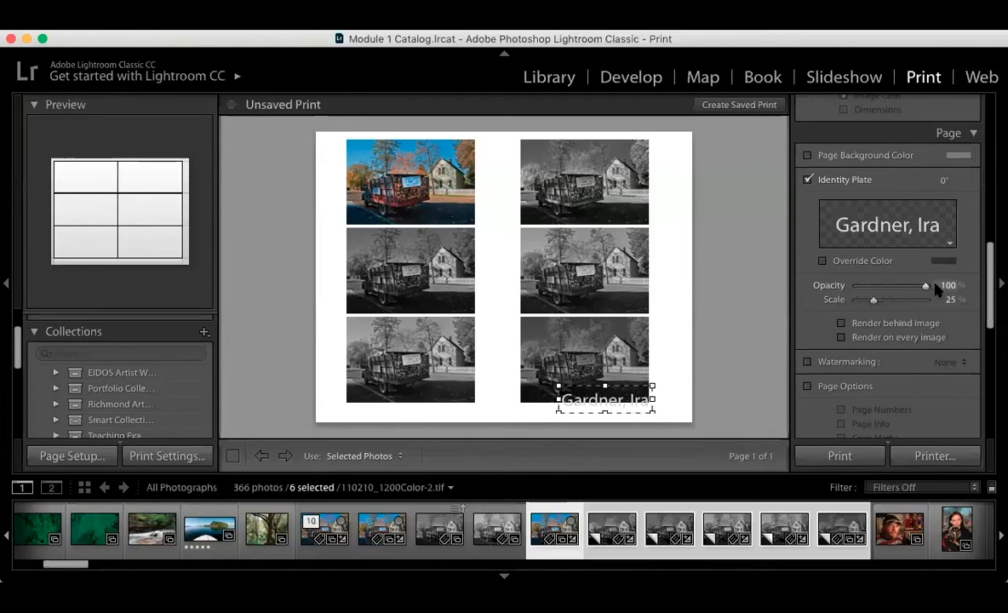
drag(873, 300, 865, 303)
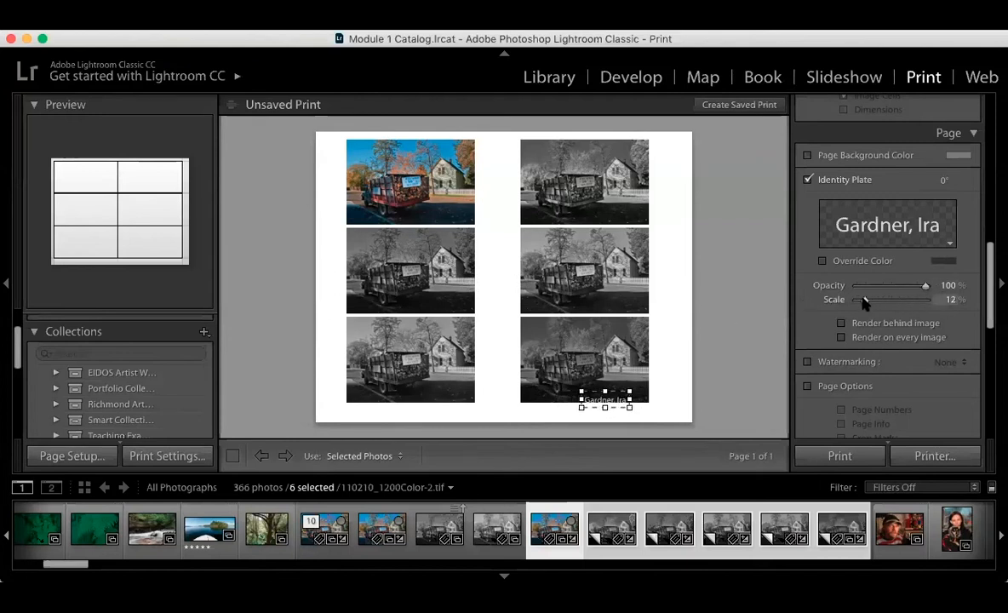
drag(606, 401, 625, 410)
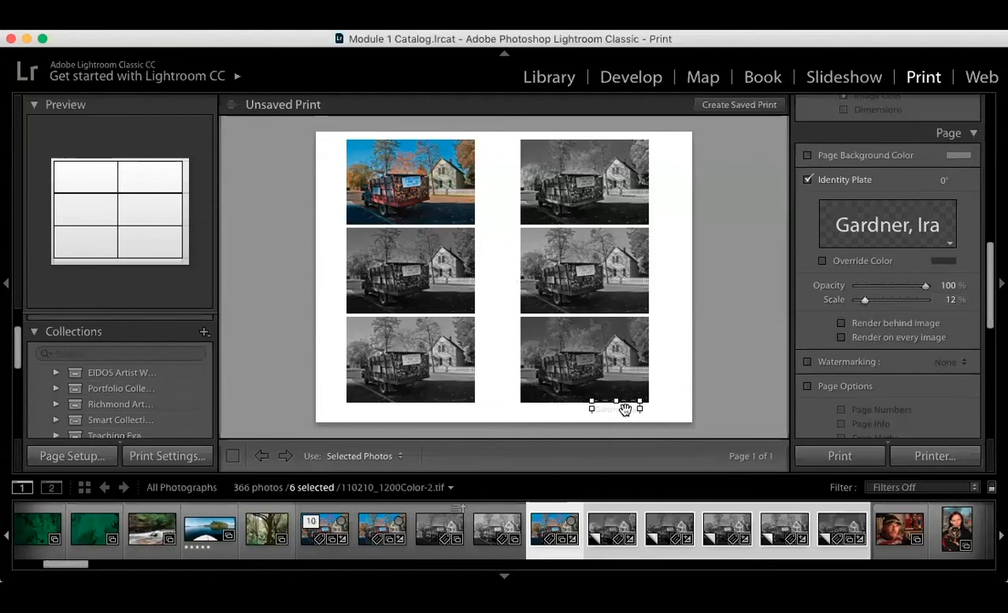
Replace the identity plate text with the photographer's first and last name in Helvetica, and override its color with black.
click(861, 223)
click(861, 225)
click(880, 228)
click(894, 260)
text(Z)
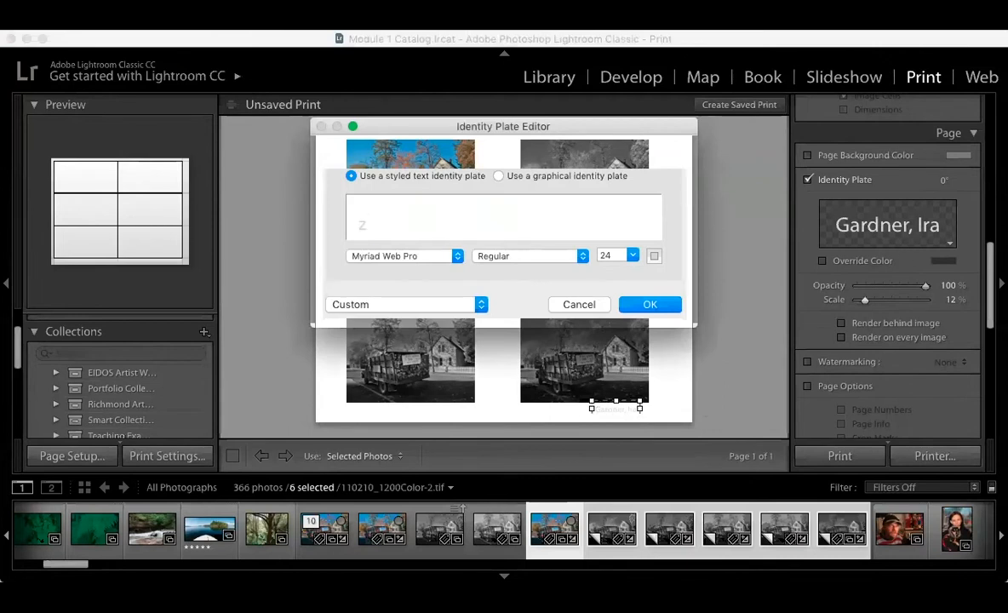
text(Ira Gardner)
click(451, 258)
scroll(406, 306, up, 5)
scroll(364, 52, up, 10)
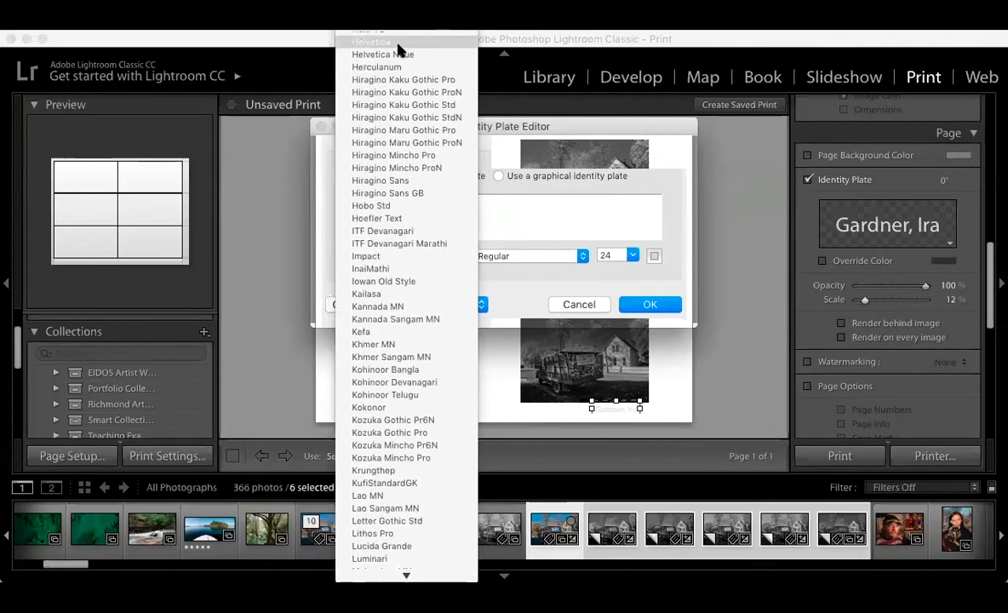
click(405, 46)
click(649, 304)
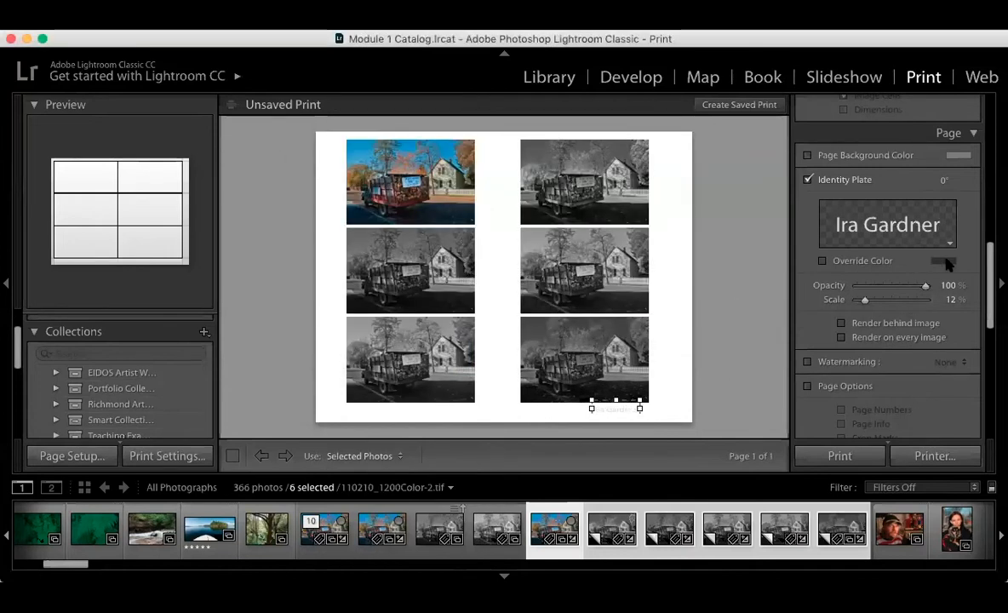
click(822, 260)
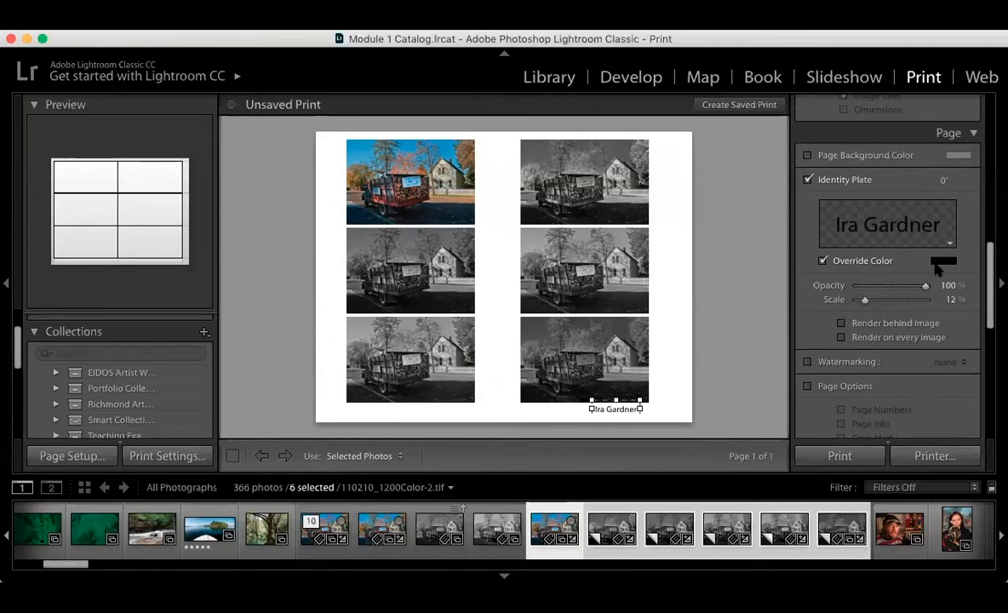
click(732, 266)
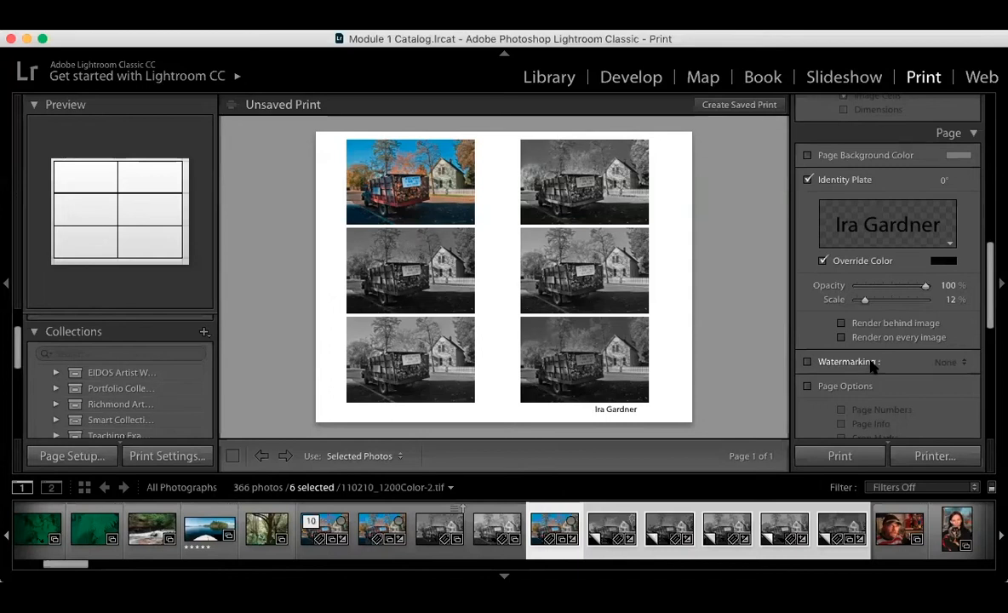
Direct the print job to a JPEG file with a file resolution of 150 ppi.
scroll(920, 387, down, 8)
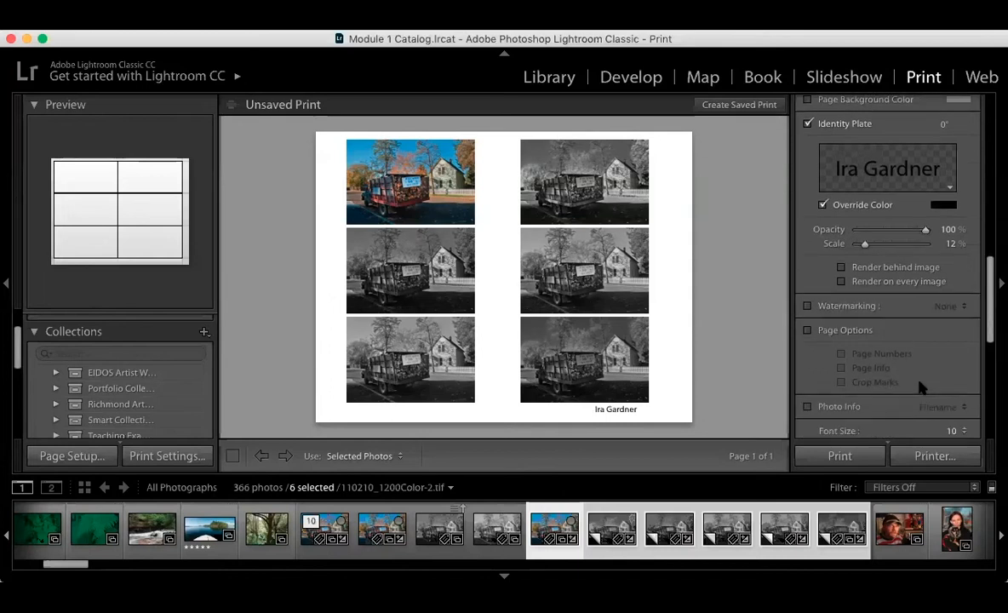
click(944, 371)
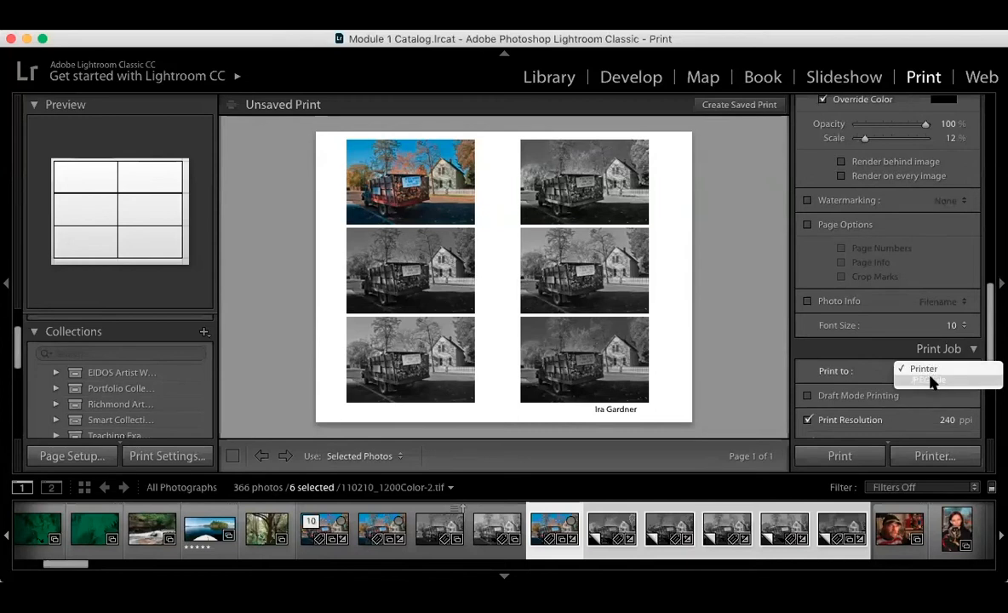
click(931, 380)
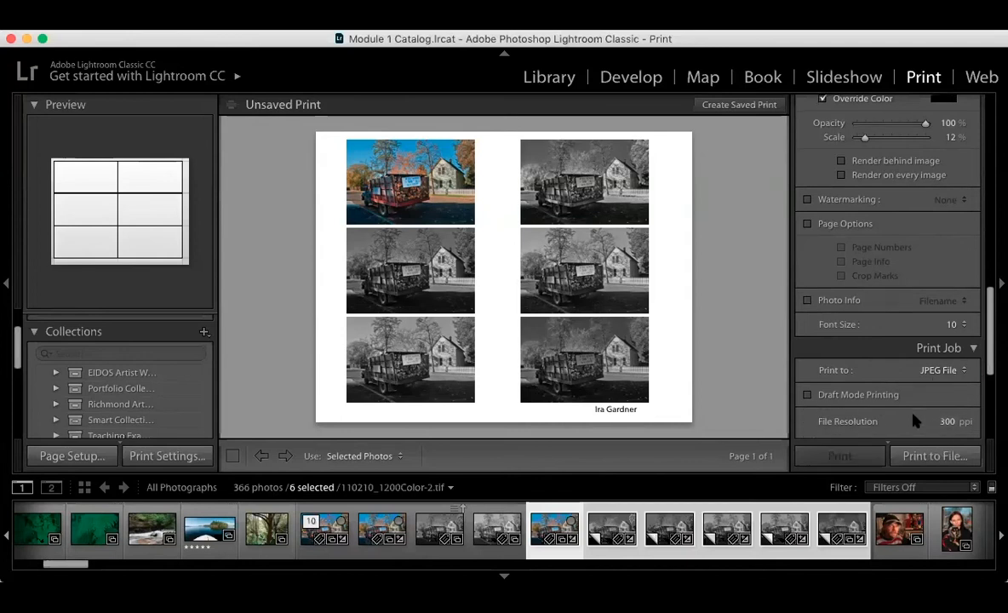
scroll(914, 421, down, 1)
click(943, 406)
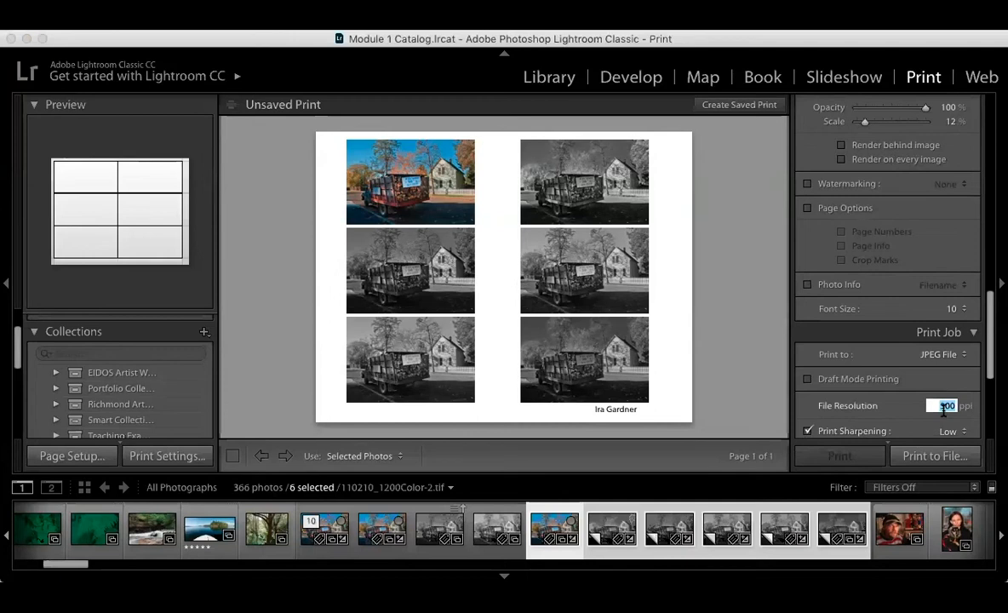
text(150)
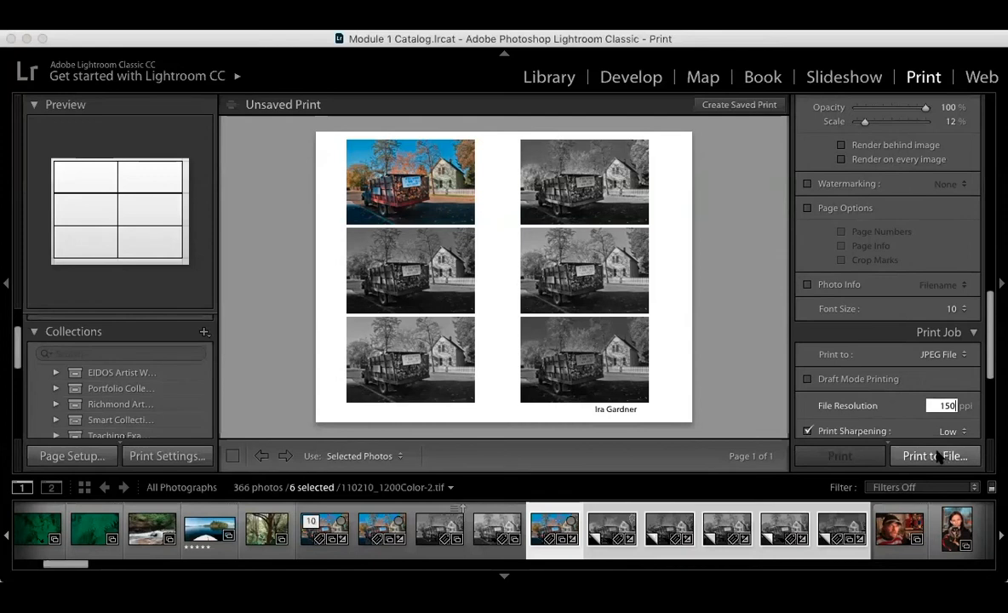
Print the contact sheet to a file in Module 1 Demo, named Monochrome Variations followed by the photographer's surname.
scroll(861, 430, down, 2)
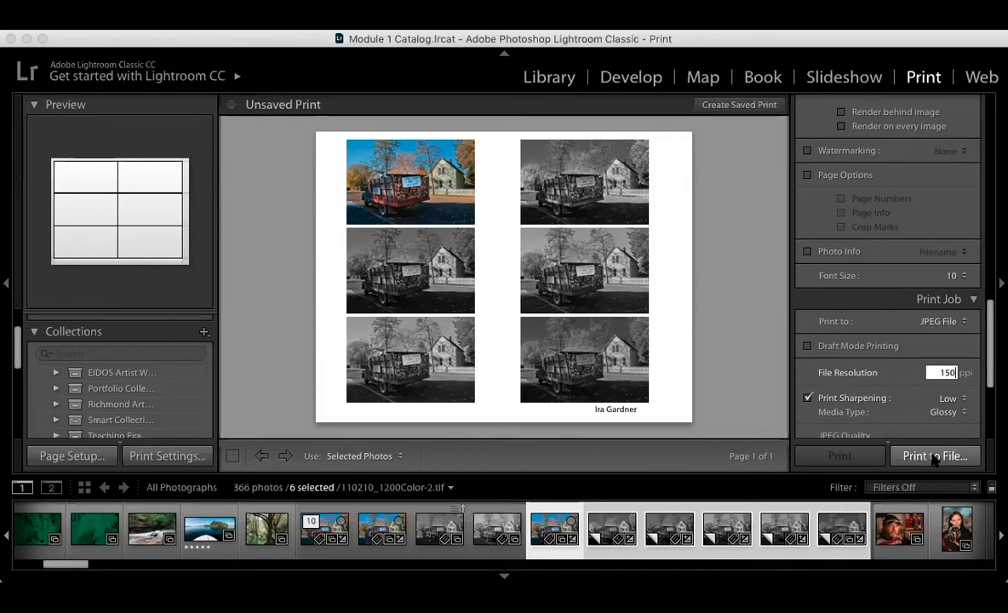
click(934, 457)
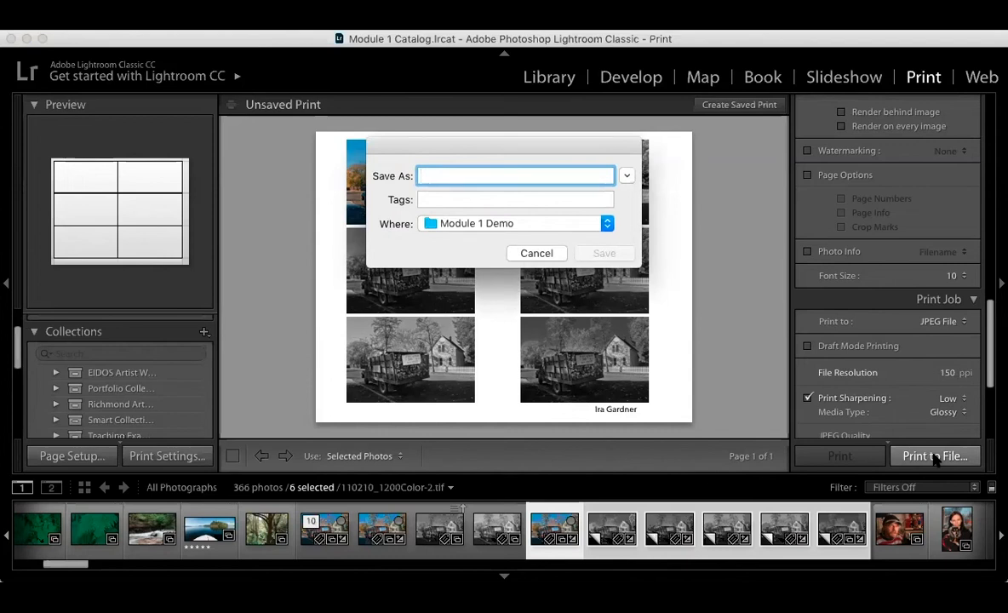
text(Monoch)
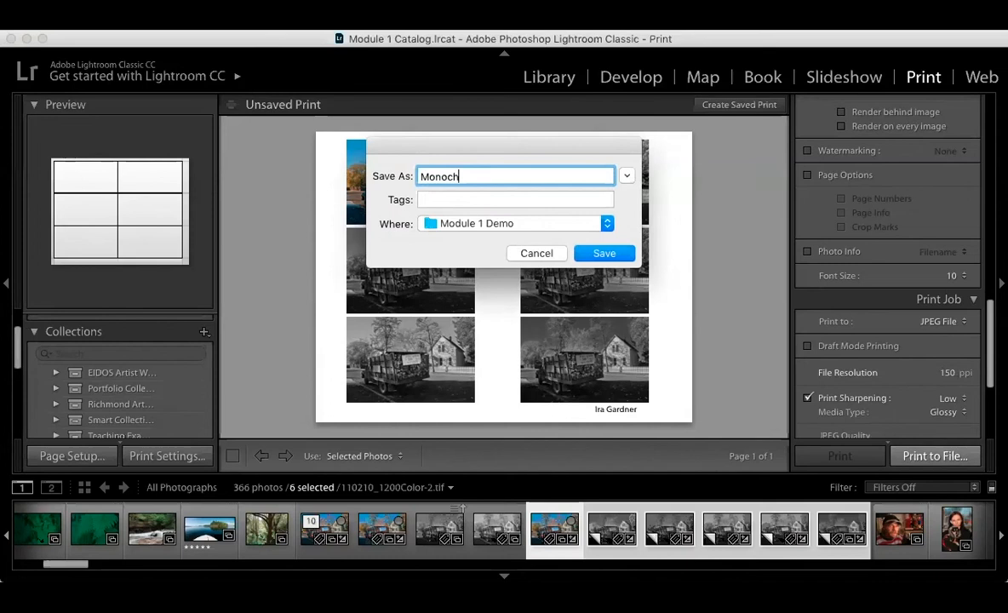
text(rome Variations Gardner)
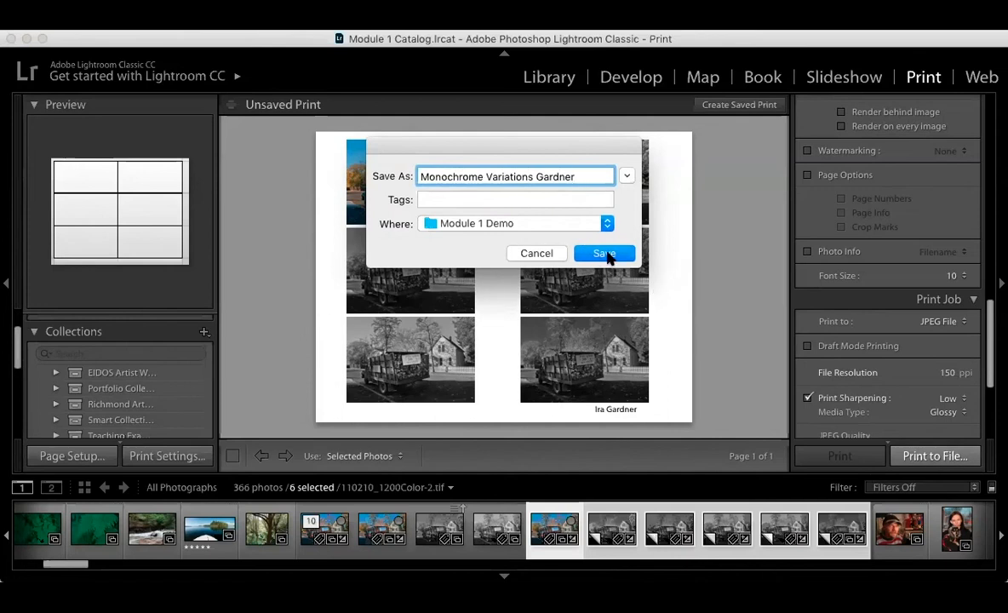
click(603, 253)
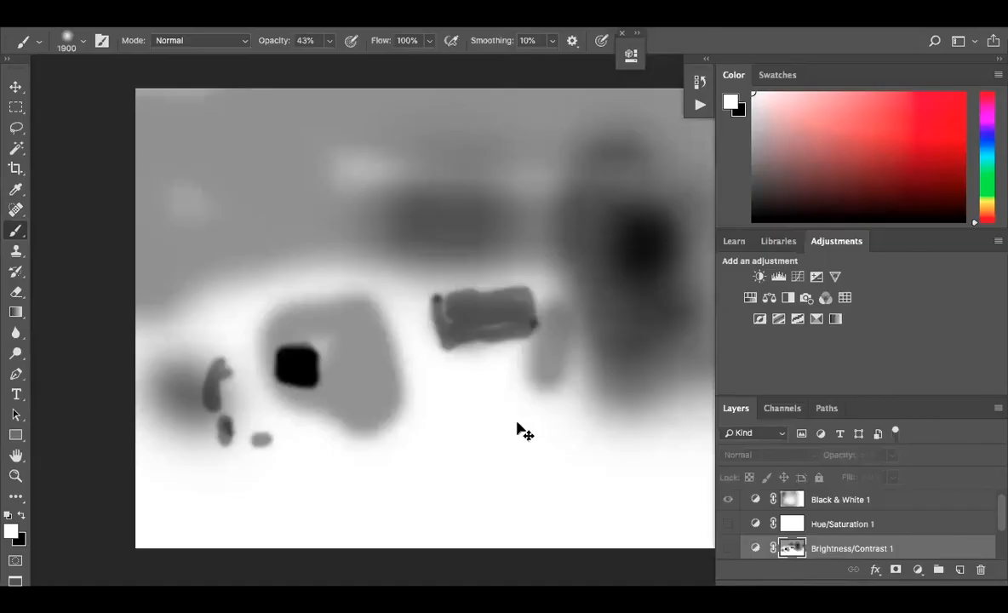
Close the open layered document in Photoshop and open the Monochrome Variations contact sheet JPEG from the Module 1 Demo folder.
key(super+w)
click(442, 235)
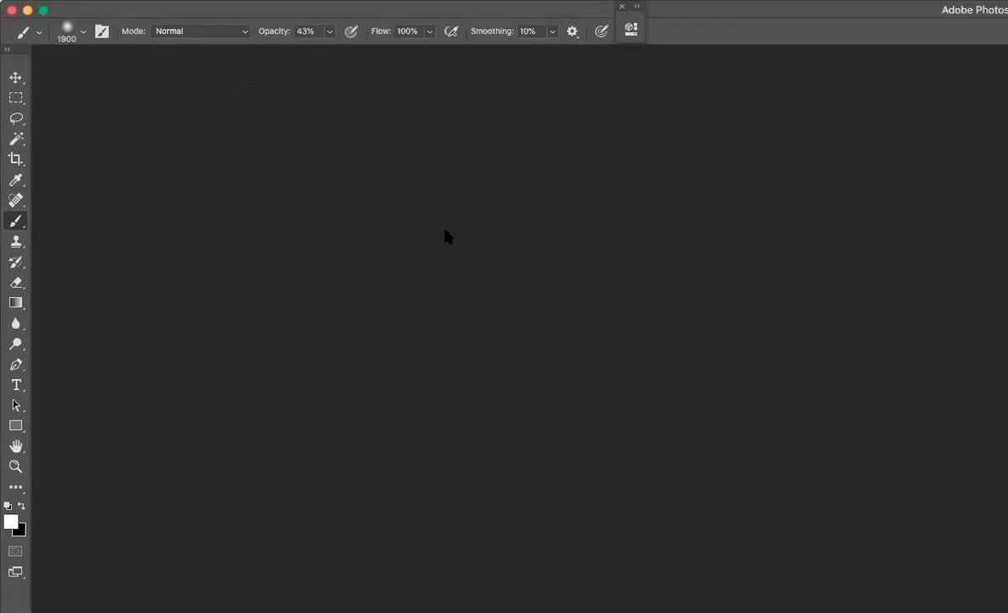
key(super+o)
click(462, 71)
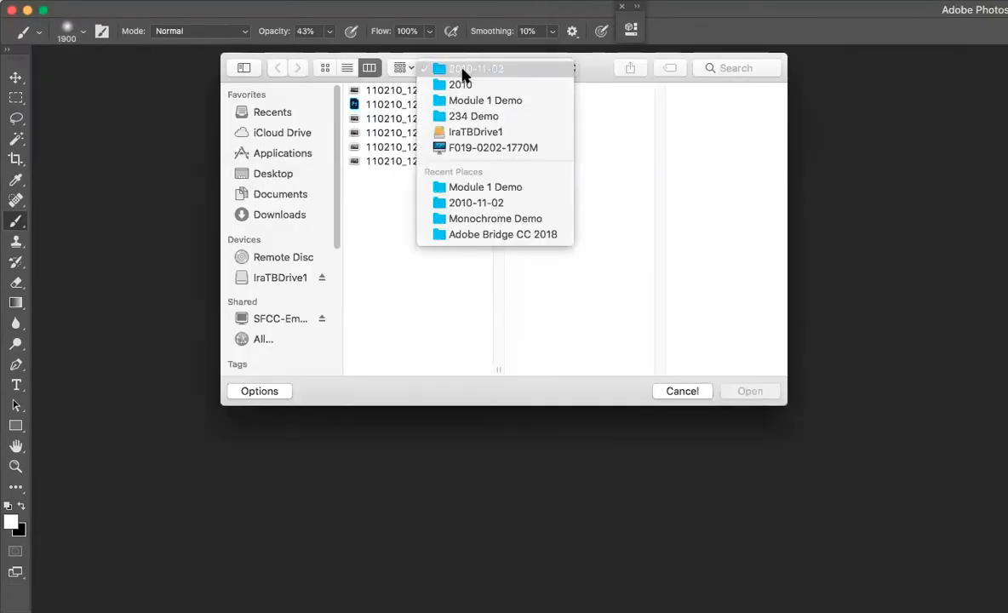
click(483, 187)
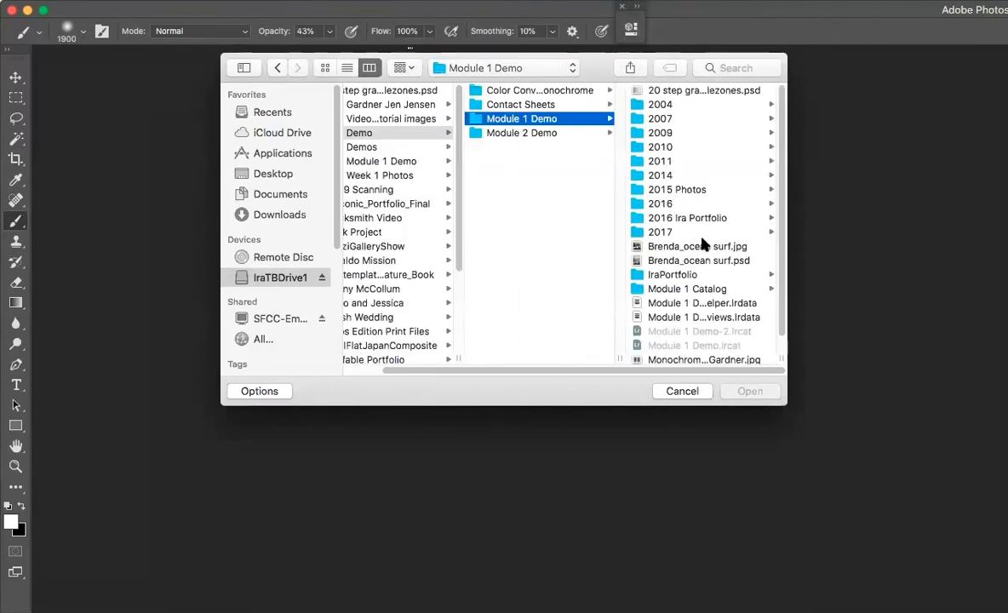
scroll(703, 244, down, 1)
click(697, 344)
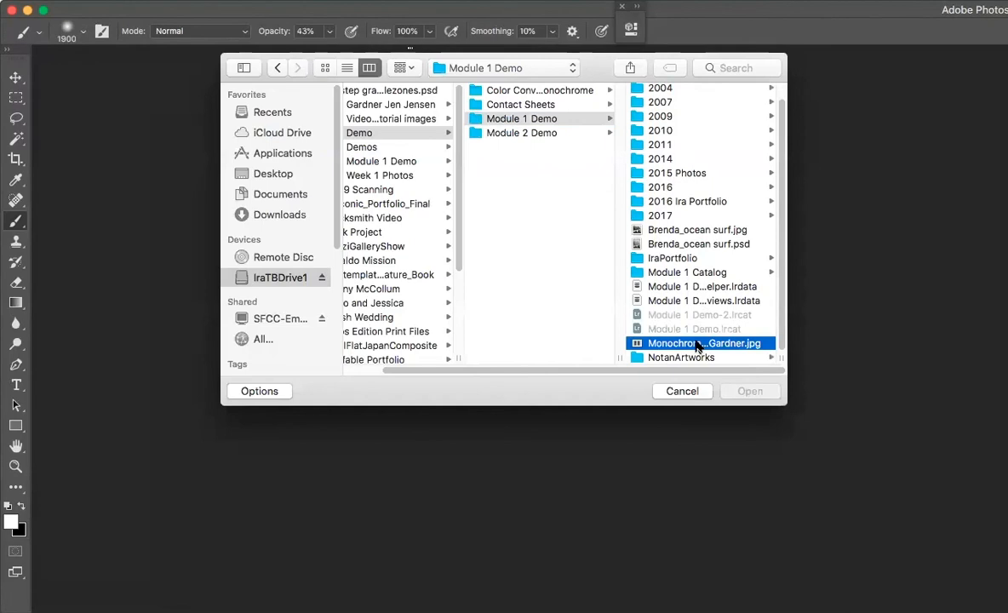
double_click(696, 344)
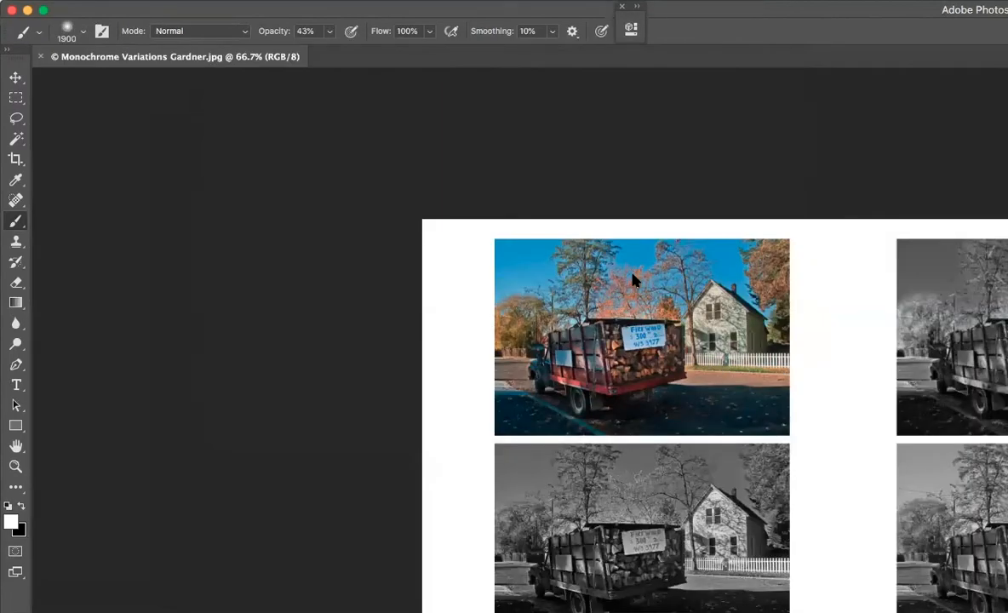
Show the contact sheet in full screen mode and examine the color original beside its monochrome versions.
key(f)
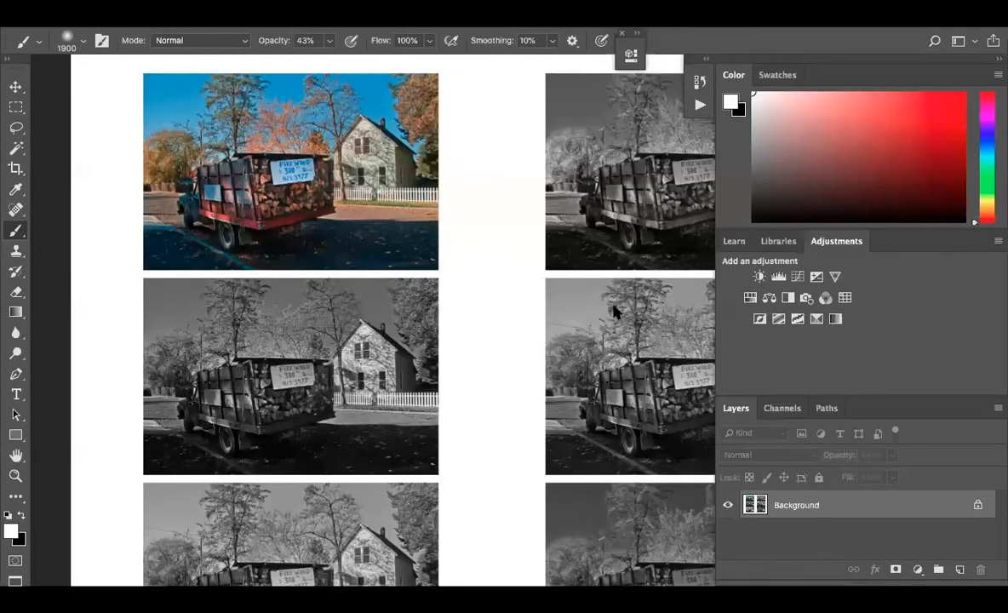
key(f)
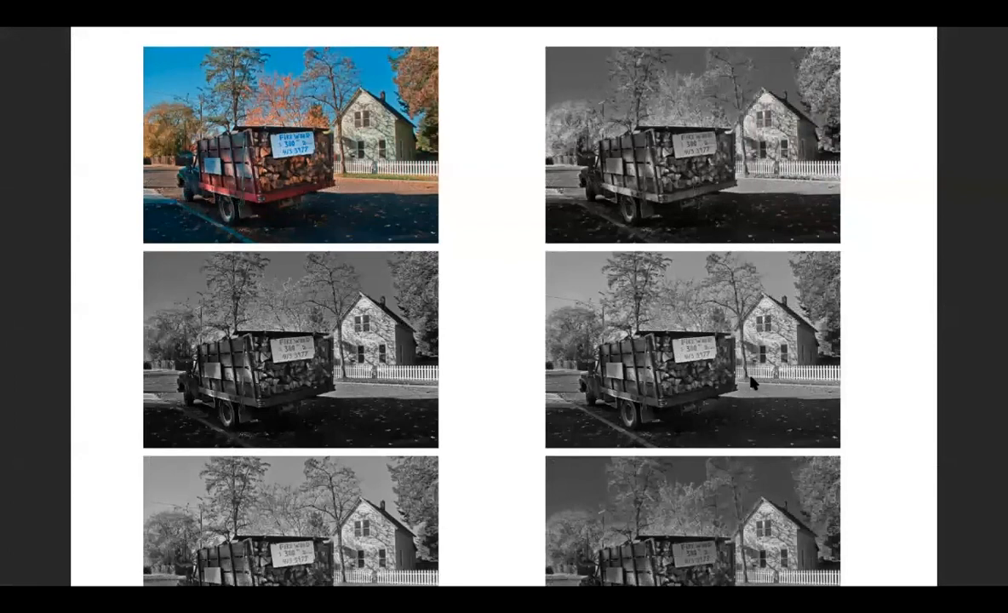
mouse_move(998, 411)
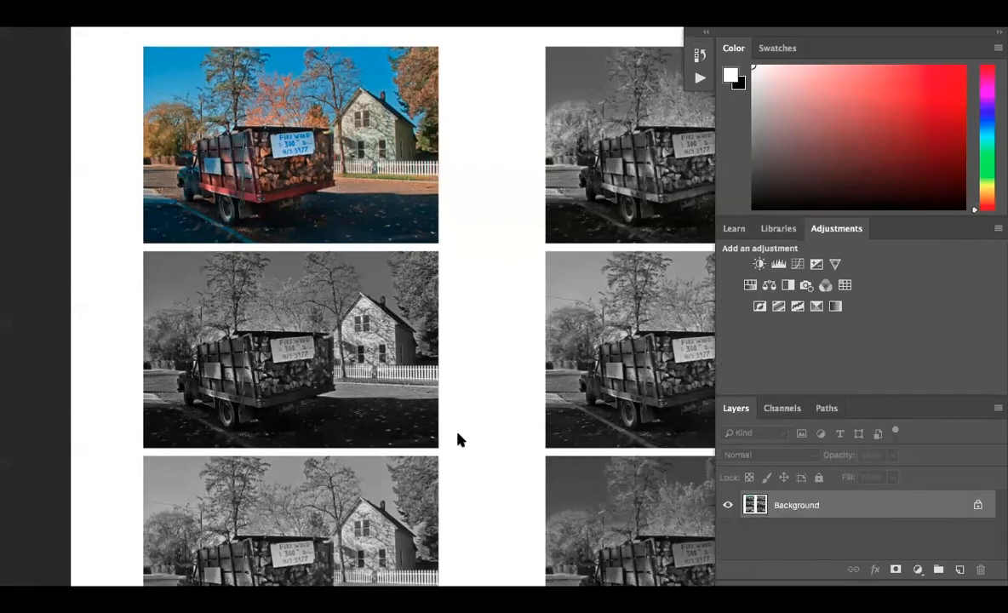